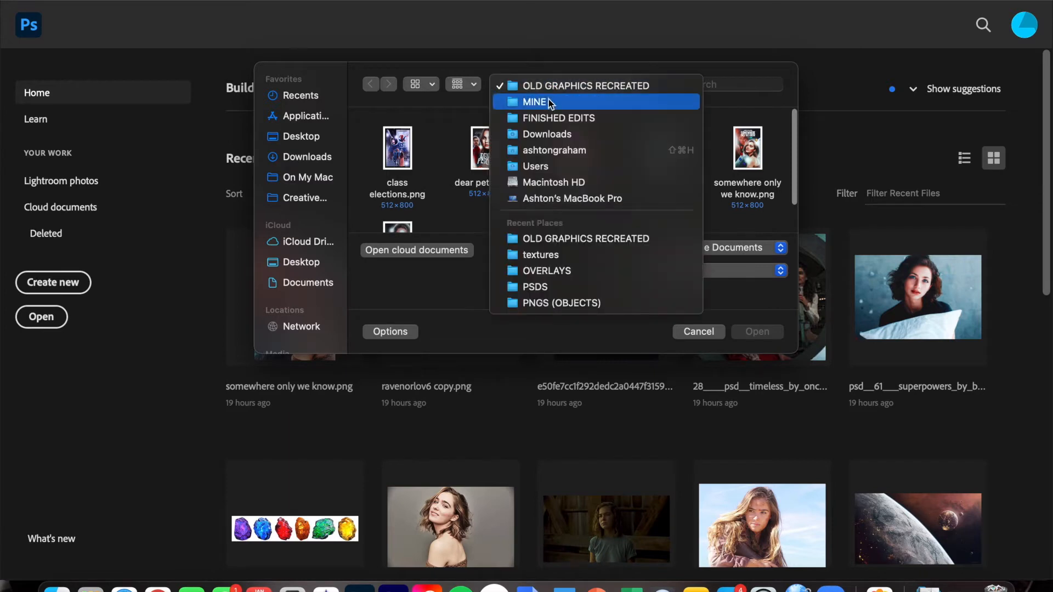
Browse from Downloads through the GRAPHICS and PHOTOSHOOTS folders to the CHLOE GRACE MORETZ folder.
{"action": "left_click", "coordinate": [543, 135]}
{"action": "double_click", "coordinate": [576, 153]}
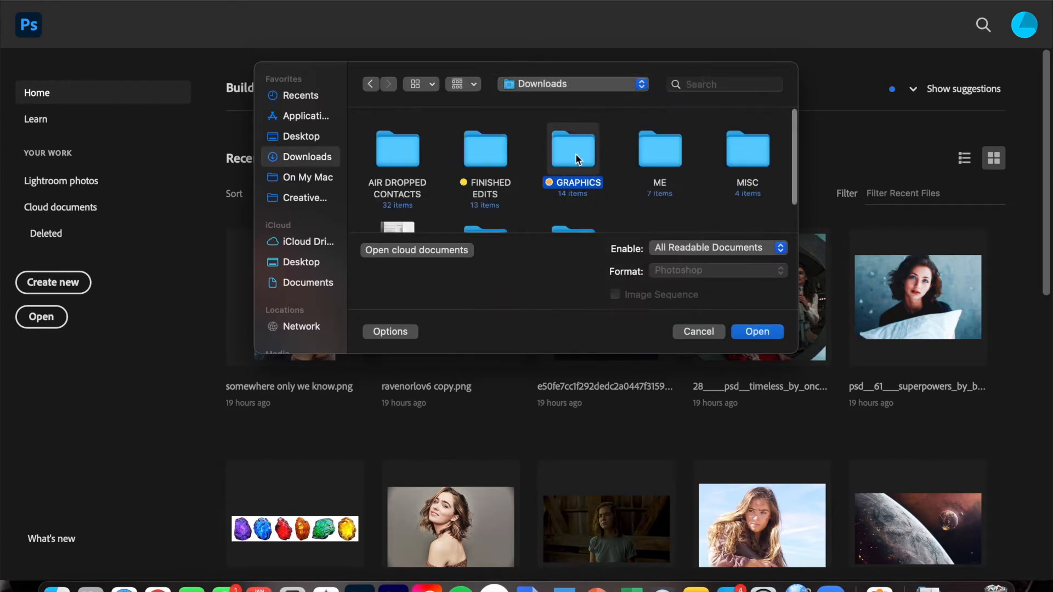
{"action": "left_click_drag", "start_coordinate": [512, 353], "coordinate": [498, 456]}
{"action": "double_click", "coordinate": [573, 242]}
{"action": "scroll", "coordinate": [582, 249], "scroll_direction": "down", "scroll_amount": 5}
{"action": "scroll", "coordinate": [748, 226], "scroll_direction": "down", "scroll_amount": 2}
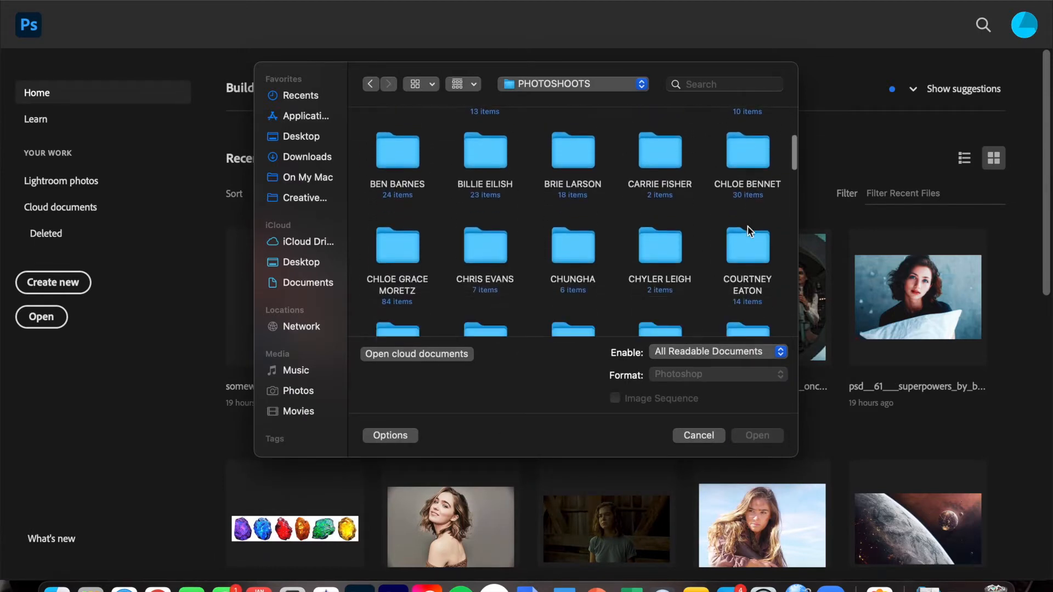
{"action": "double_click", "coordinate": [397, 249]}
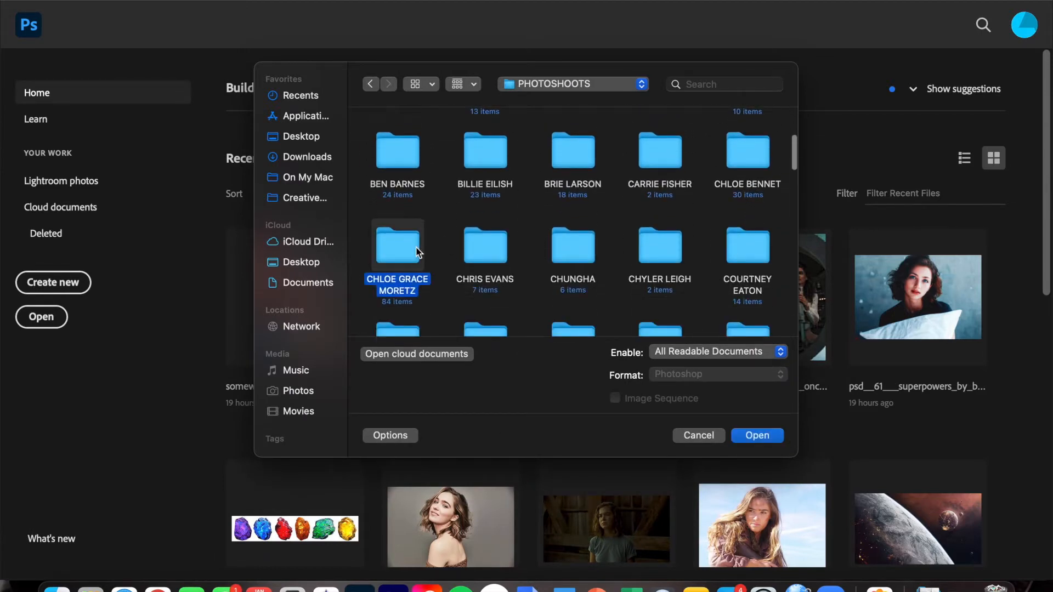
Open the June 2016 Glamour photoshoot image of the woman in the red and black leather jacket.
{"action": "scroll", "coordinate": [502, 236], "scroll_direction": "down", "scroll_amount": 2}
{"action": "scroll", "coordinate": [604, 217], "scroll_direction": "down", "scroll_amount": 3}
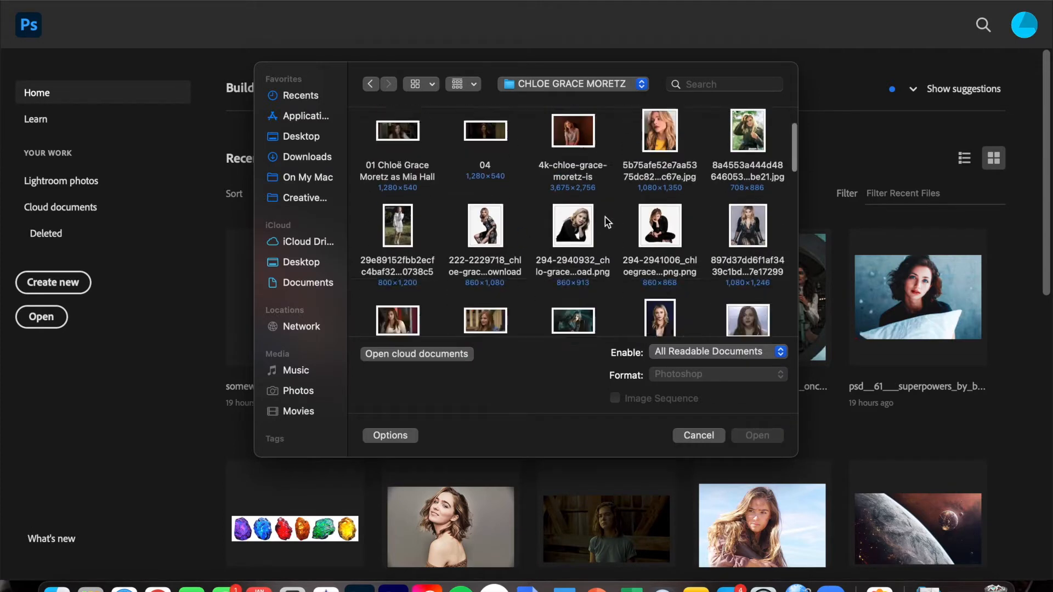
{"action": "scroll", "coordinate": [667, 235], "scroll_direction": "down", "scroll_amount": 10}
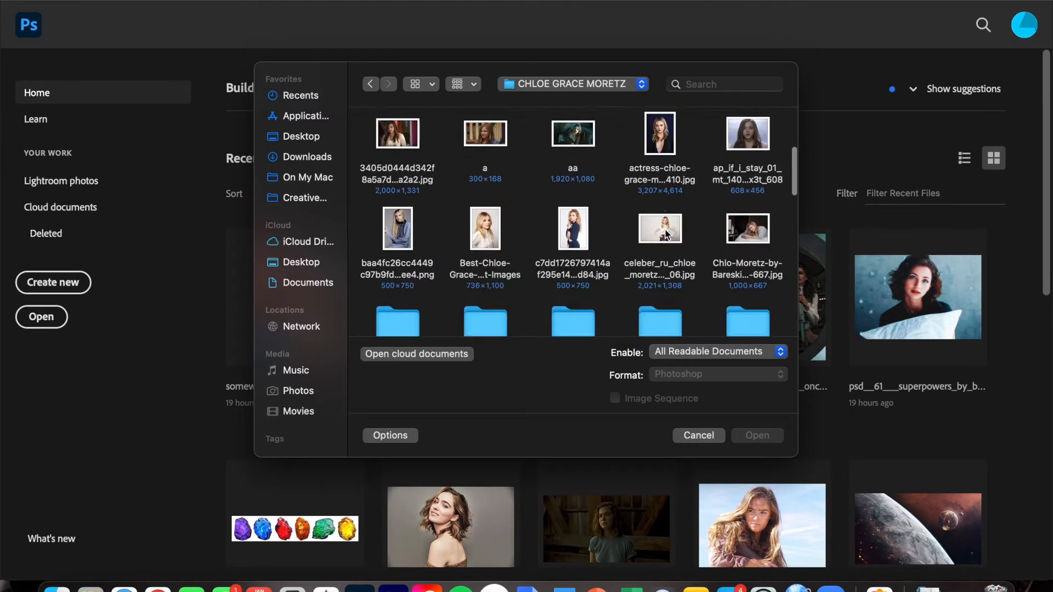
{"action": "scroll", "coordinate": [659, 237], "scroll_direction": "down", "scroll_amount": 1}
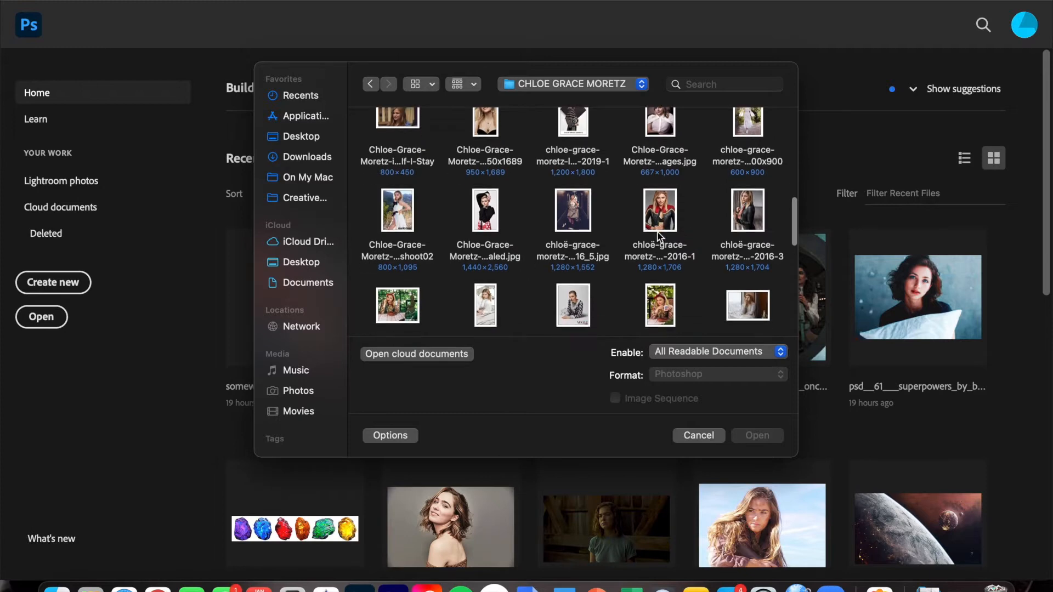
{"action": "left_click", "coordinate": [661, 222]}
{"action": "double_click", "coordinate": [661, 222]}
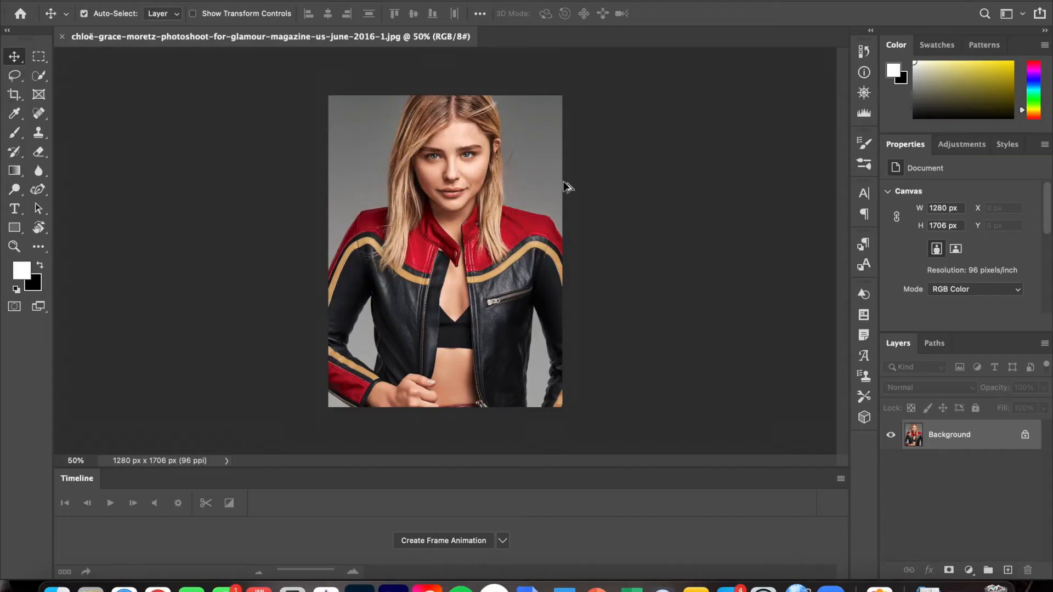
Add a new empty layer above the Background photo.
{"action": "scroll", "coordinate": [564, 182], "scroll_direction": "up", "scroll_amount": 5}
{"action": "scroll", "coordinate": [564, 186], "scroll_direction": "up", "scroll_amount": 3}
{"action": "scroll", "coordinate": [563, 186], "scroll_direction": "left", "scroll_amount": 2}
{"action": "scroll", "coordinate": [564, 183], "scroll_direction": "down", "scroll_amount": 1}
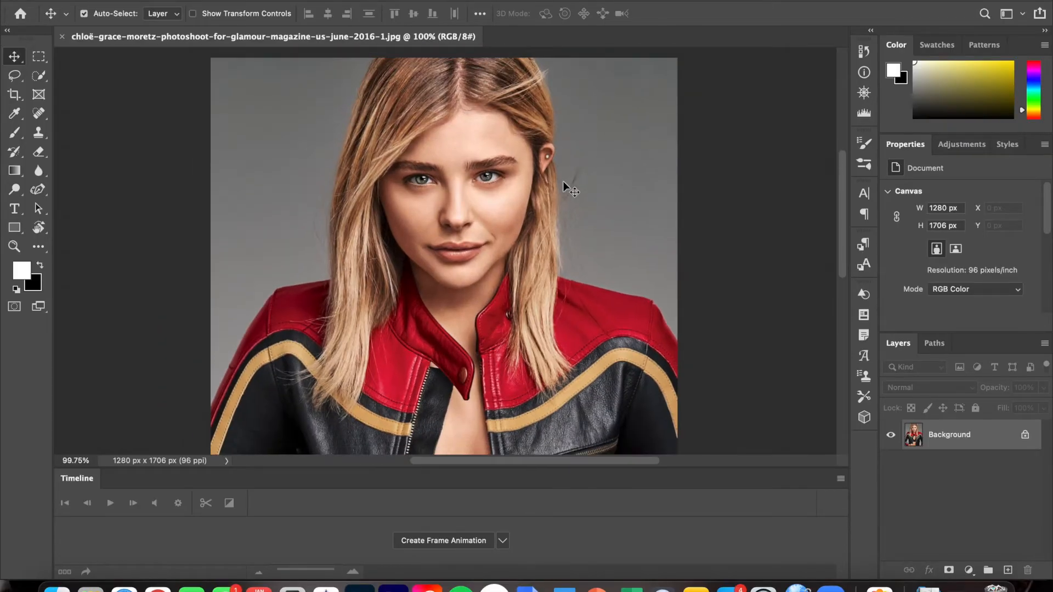
{"action": "key", "text": "super+shift+n"}
{"action": "key", "text": "Return"}
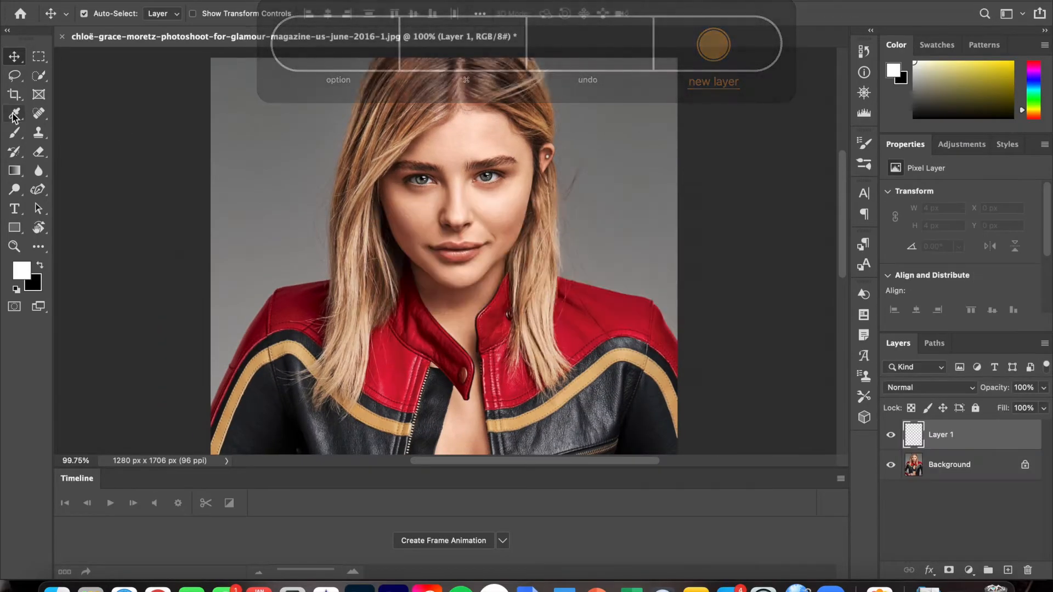
Choose the recent 20 px spatter brush for the Brush tool and enlarge it to 60 px.
{"action": "key", "text": "b"}
{"action": "left_click", "coordinate": [102, 16]}
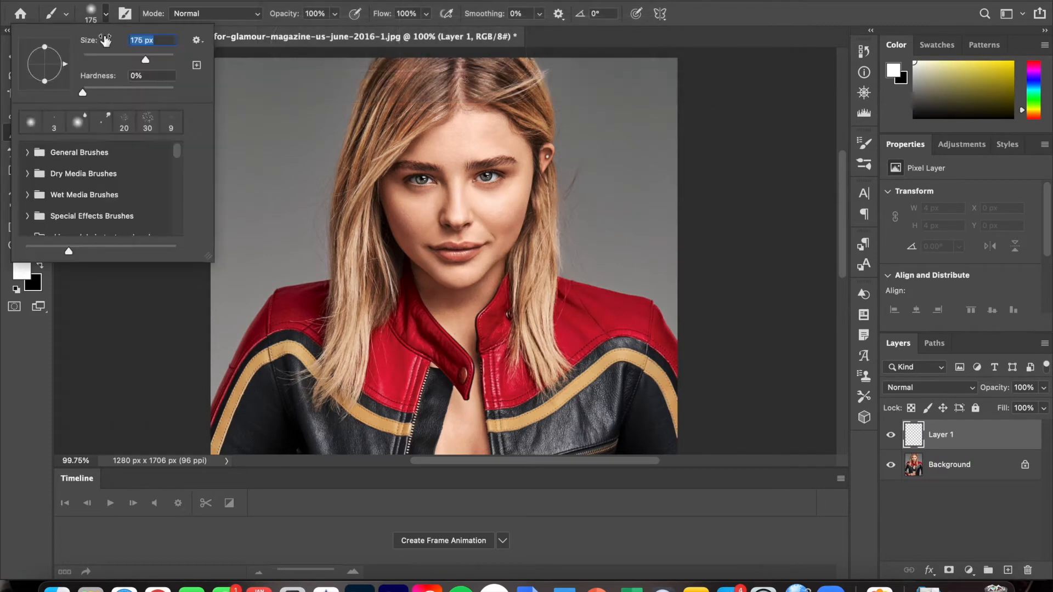
{"action": "left_click", "coordinate": [131, 121]}
{"action": "key", "text": "Return"}
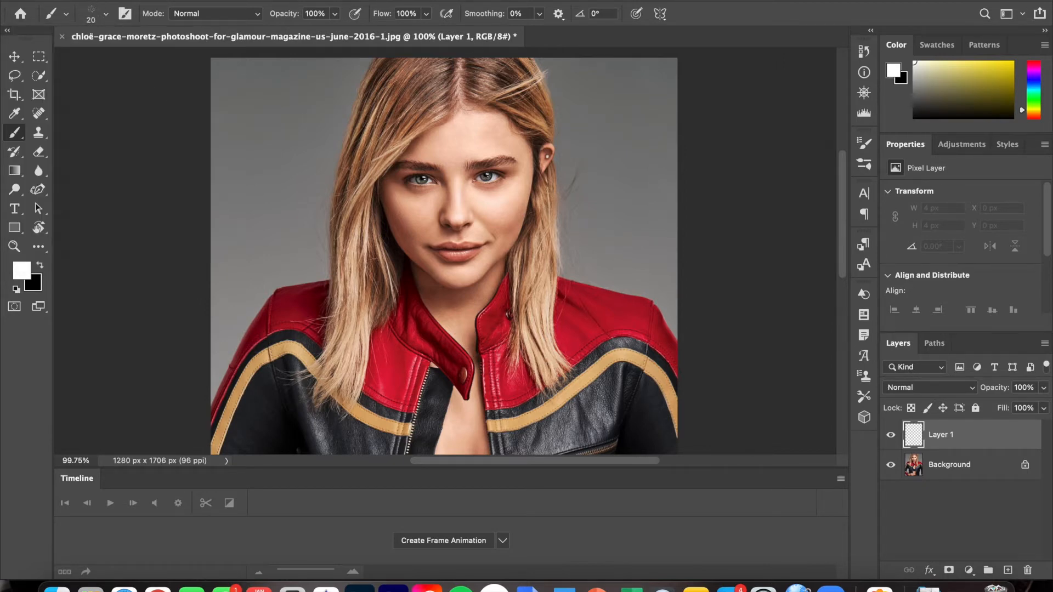
{"action": "key", "text": "bracketright"}
{"action": "key", "text": "bracketright"}
{"action": "key", "text": "bracketright"}
{"action": "key", "text": "bracketright"}
Set the foreground colour to the blonde tone cca176 sampled from the hair in the photo.
{"action": "left_click", "coordinate": [39, 266]}
{"action": "left_click", "coordinate": [21, 270]}
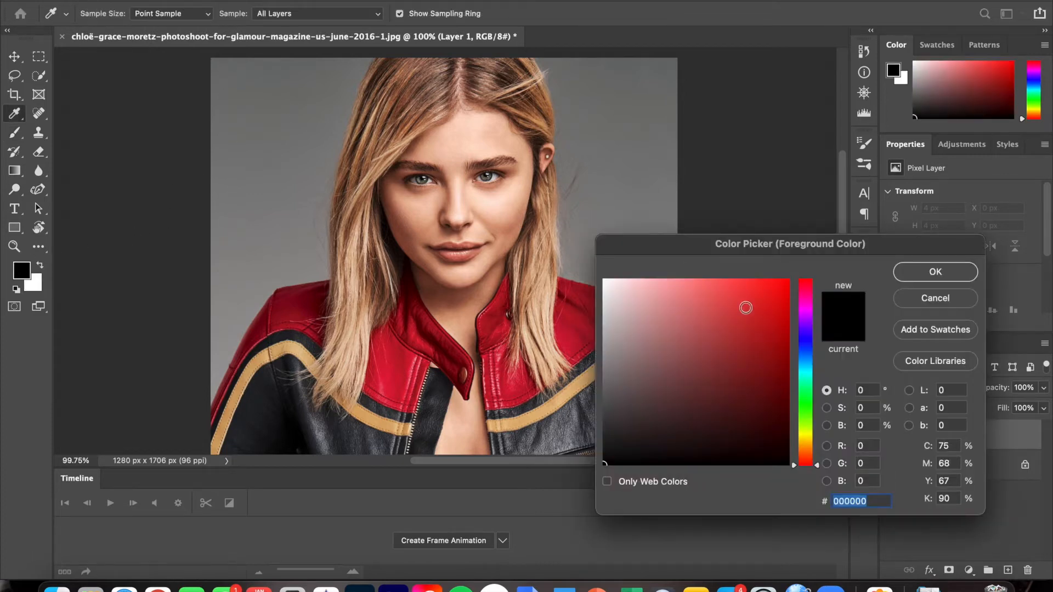
{"action": "left_click_drag", "start_coordinate": [805, 410], "coordinate": [823, 445]}
{"action": "left_click", "coordinate": [554, 219]}
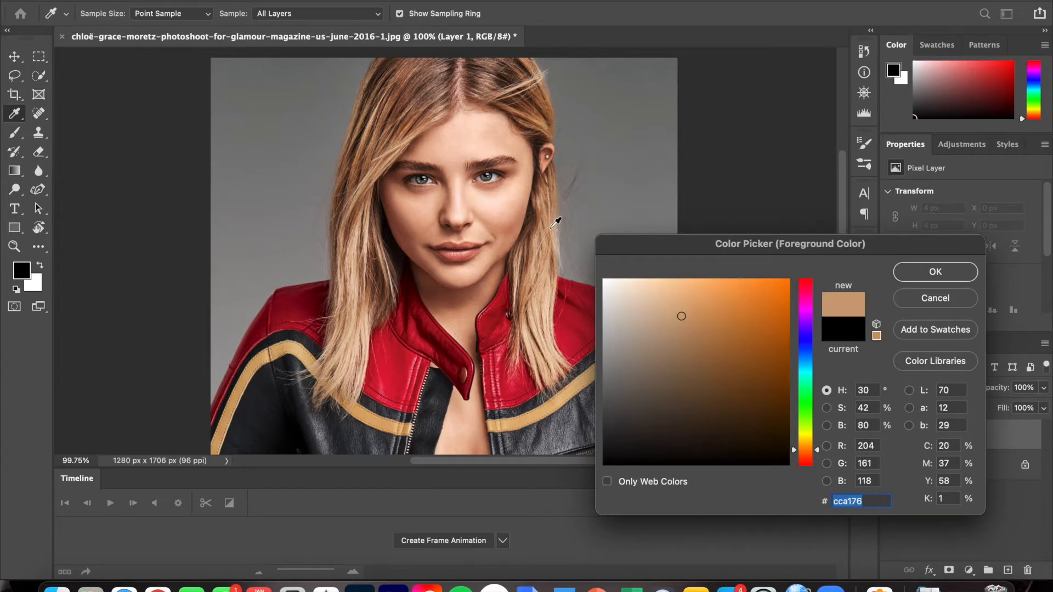
{"action": "left_click", "coordinate": [932, 272]}
{"action": "key", "text": "b"}
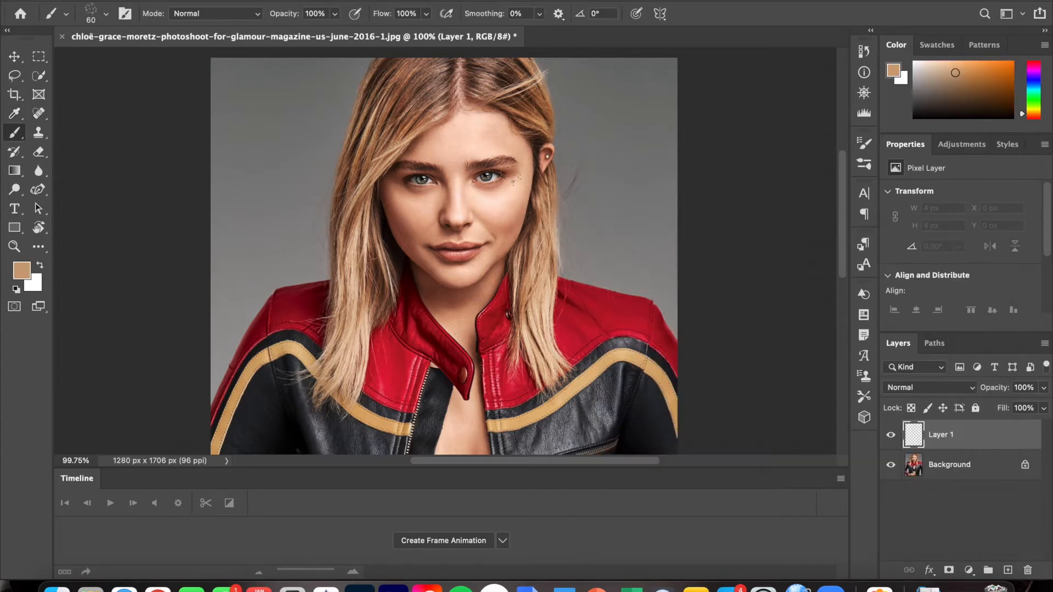
Paint tan strokes over the long hair on the image's right side, from below the ear to the tips.
{"action": "mouse_move", "coordinate": [543, 184]}
{"action": "left_mouse_down"}
{"action": "mouse_move", "coordinate": [550, 222]}
{"action": "mouse_move", "coordinate": [553, 213]}
{"action": "mouse_move", "coordinate": [537, 198]}
{"action": "mouse_move", "coordinate": [551, 231]}
{"action": "mouse_move", "coordinate": [542, 196]}
{"action": "mouse_move", "coordinate": [549, 376]}
{"action": "mouse_move", "coordinate": [522, 318]}
{"action": "mouse_move", "coordinate": [525, 346]}
{"action": "mouse_move", "coordinate": [516, 266]}
{"action": "mouse_move", "coordinate": [527, 191]}
{"action": "mouse_move", "coordinate": [533, 239]}
{"action": "mouse_move", "coordinate": [522, 273]}
{"action": "left_mouse_up"}
{"action": "mouse_move", "coordinate": [527, 314]}
{"action": "left_mouse_down"}
{"action": "mouse_move", "coordinate": [537, 340]}
{"action": "mouse_move", "coordinate": [543, 262]}
{"action": "left_mouse_up"}
{"action": "mouse_move", "coordinate": [540, 184]}
{"action": "left_mouse_down"}
{"action": "mouse_move", "coordinate": [544, 218]}
{"action": "mouse_move", "coordinate": [548, 167]}
{"action": "mouse_move", "coordinate": [545, 236]}
{"action": "mouse_move", "coordinate": [545, 186]}
{"action": "left_mouse_up"}
{"action": "mouse_move", "coordinate": [516, 323]}
{"action": "left_mouse_down"}
{"action": "mouse_move", "coordinate": [512, 373]}
{"action": "mouse_move", "coordinate": [516, 299]}
{"action": "mouse_move", "coordinate": [522, 332]}
{"action": "left_mouse_up"}
{"action": "mouse_move", "coordinate": [520, 262]}
{"action": "left_mouse_down"}
{"action": "mouse_move", "coordinate": [522, 231]}
{"action": "mouse_move", "coordinate": [521, 287]}
{"action": "mouse_move", "coordinate": [522, 197]}
{"action": "mouse_move", "coordinate": [534, 265]}
{"action": "mouse_move", "coordinate": [539, 197]}
{"action": "left_mouse_up"}
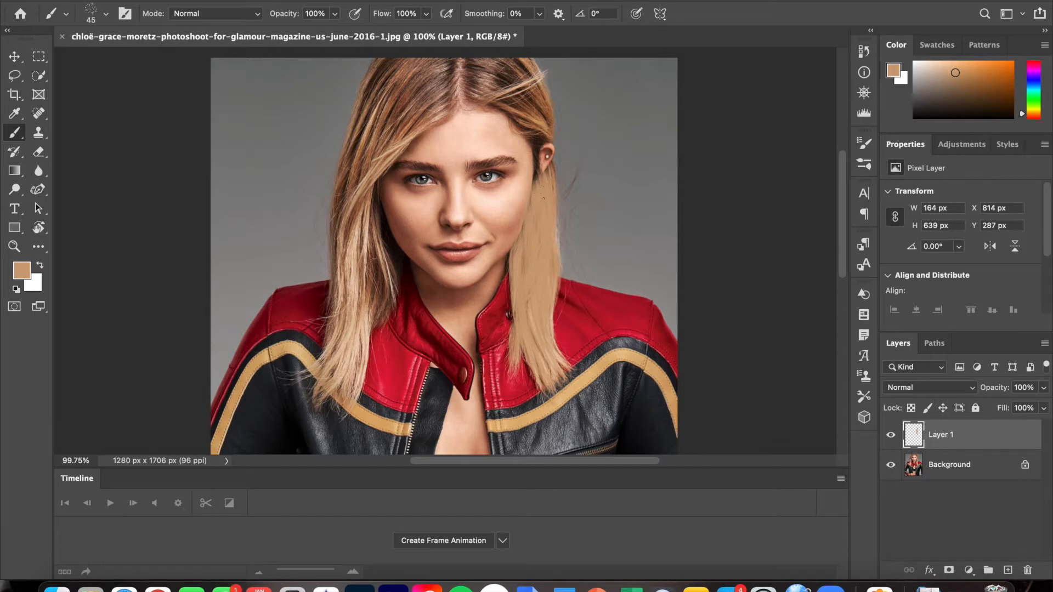
{"action": "left_click_drag", "start_coordinate": [549, 322], "coordinate": [574, 372]}
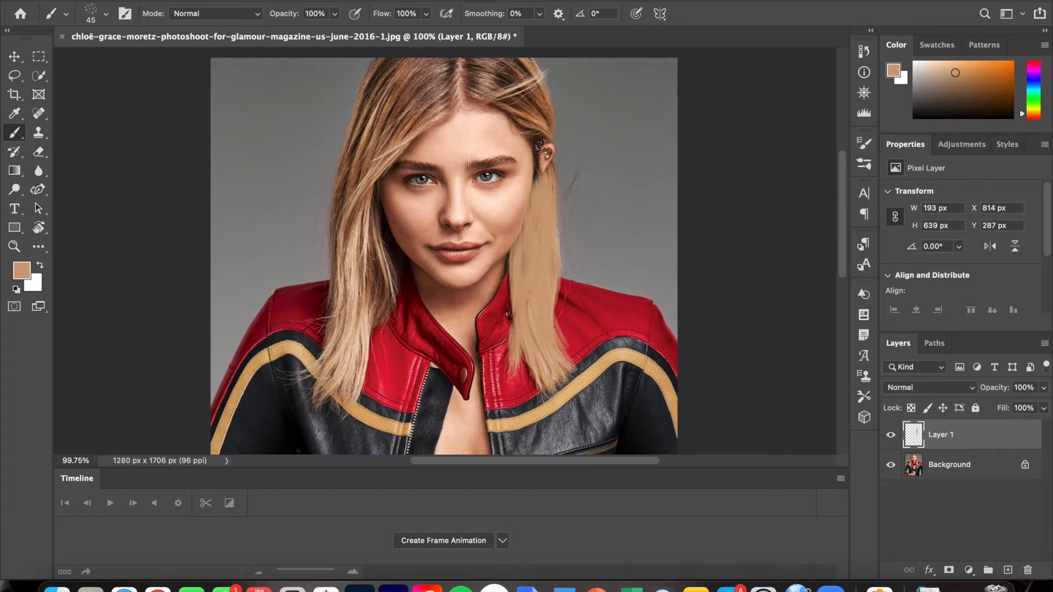
Paint the tan base colour over the upper hair right of the part, down to the ear.
{"action": "mouse_move", "coordinate": [524, 123]}
{"action": "left_mouse_down"}
{"action": "mouse_move", "coordinate": [471, 85]}
{"action": "mouse_move", "coordinate": [521, 107]}
{"action": "mouse_move", "coordinate": [473, 80]}
{"action": "mouse_move", "coordinate": [482, 66]}
{"action": "mouse_move", "coordinate": [535, 109]}
{"action": "mouse_move", "coordinate": [540, 129]}
{"action": "mouse_move", "coordinate": [499, 60]}
{"action": "mouse_move", "coordinate": [516, 114]}
{"action": "mouse_move", "coordinate": [524, 34]}
{"action": "left_mouse_up"}
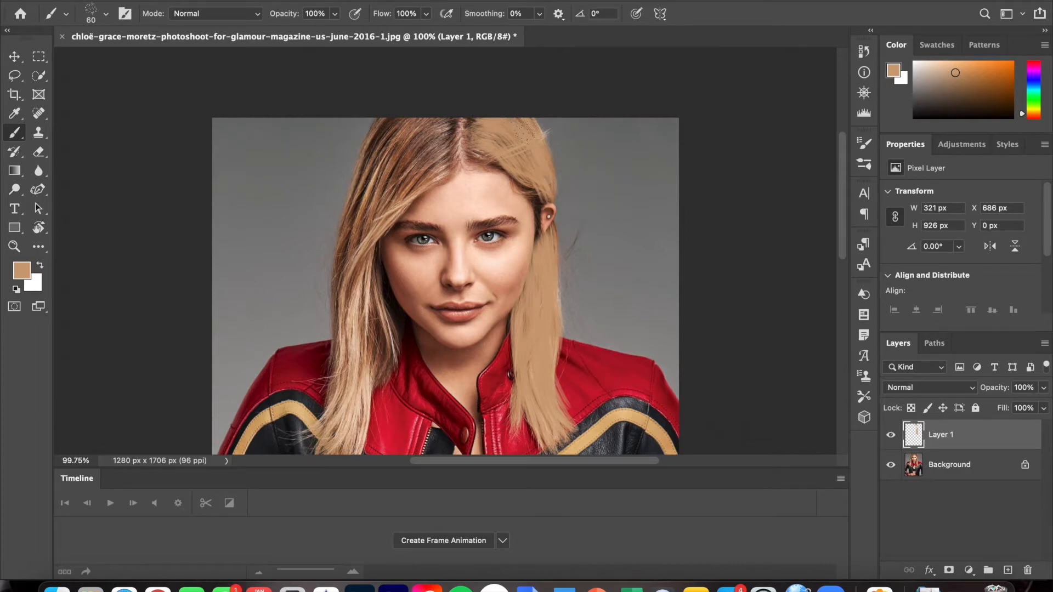
{"action": "mouse_move", "coordinate": [476, 155]}
{"action": "left_mouse_down"}
{"action": "mouse_move", "coordinate": [506, 159]}
{"action": "mouse_move", "coordinate": [479, 146]}
{"action": "mouse_move", "coordinate": [532, 181]}
{"action": "left_mouse_up"}
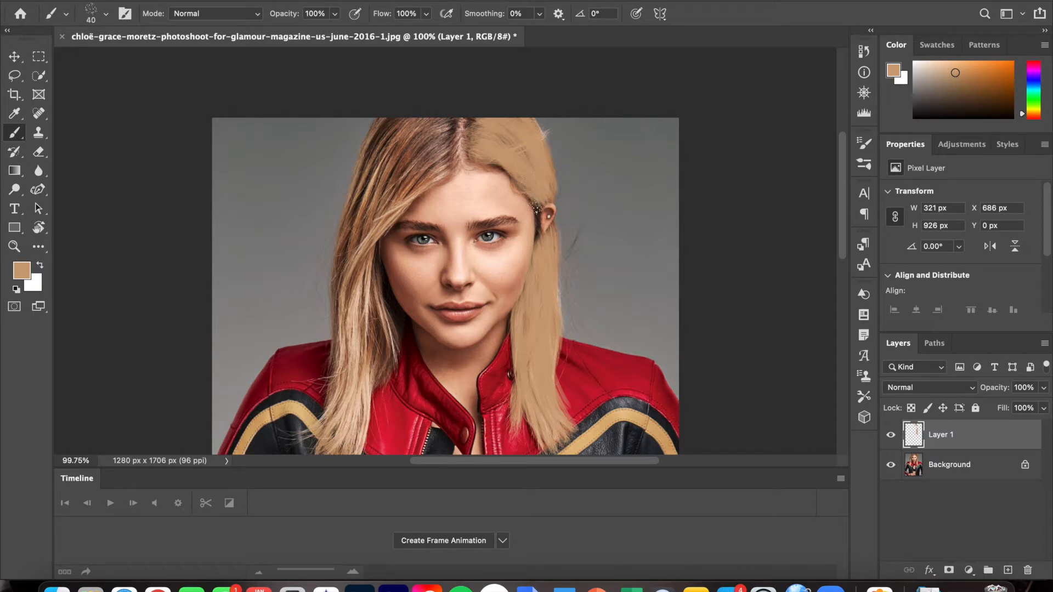
{"action": "mouse_move", "coordinate": [537, 213]}
{"action": "left_mouse_down"}
{"action": "mouse_move", "coordinate": [538, 235]}
{"action": "mouse_move", "coordinate": [538, 218]}
{"action": "left_mouse_up"}
Enlarge the brush to 60 px and paint the outer hair on the image's left side, from the crown down.
{"action": "key", "text": "bracketright"}
{"action": "key", "text": "bracketright"}
{"action": "key", "text": "bracketright"}
{"action": "key", "text": "bracketright"}
{"action": "left_click_drag", "start_coordinate": [443, 114], "coordinate": [400, 160]}
{"action": "mouse_move", "coordinate": [428, 122]}
{"action": "left_mouse_down"}
{"action": "mouse_move", "coordinate": [384, 158]}
{"action": "mouse_move", "coordinate": [378, 138]}
{"action": "mouse_move", "coordinate": [357, 201]}
{"action": "mouse_move", "coordinate": [353, 263]}
{"action": "left_mouse_up"}
{"action": "left_click_drag", "start_coordinate": [362, 200], "coordinate": [350, 257]}
{"action": "left_click_drag", "start_coordinate": [352, 220], "coordinate": [345, 288]}
{"action": "left_click_drag", "start_coordinate": [362, 181], "coordinate": [349, 263]}
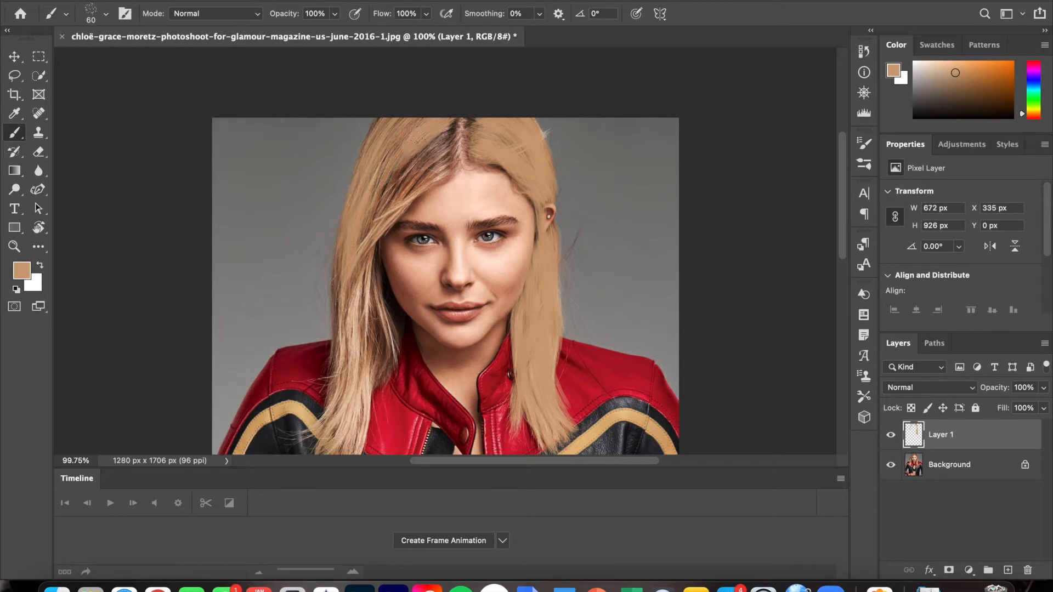
Fill the remaining upper hair left of the part with tan strokes, following the strands down beside the face.
{"action": "mouse_move", "coordinate": [443, 147]}
{"action": "left_mouse_down"}
{"action": "mouse_move", "coordinate": [404, 169]}
{"action": "mouse_move", "coordinate": [447, 146]}
{"action": "mouse_move", "coordinate": [387, 205]}
{"action": "left_mouse_up"}
{"action": "mouse_move", "coordinate": [431, 171]}
{"action": "left_mouse_down"}
{"action": "mouse_move", "coordinate": [400, 189]}
{"action": "mouse_move", "coordinate": [381, 218]}
{"action": "left_mouse_up"}
{"action": "left_click_drag", "start_coordinate": [447, 142], "coordinate": [392, 204]}
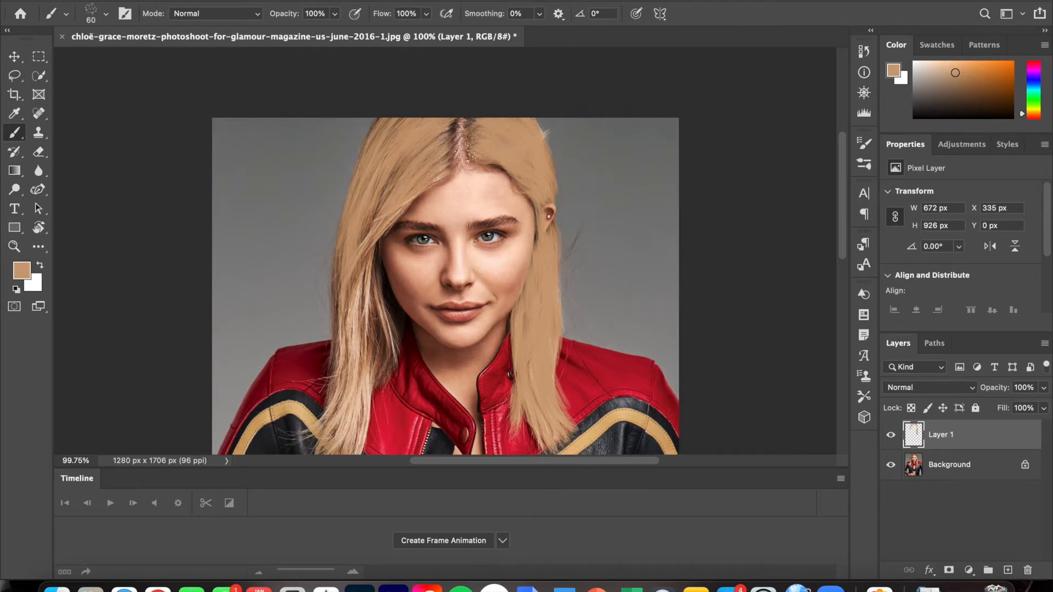
{"action": "left_click_drag", "start_coordinate": [441, 138], "coordinate": [414, 161]}
{"action": "left_click_drag", "start_coordinate": [453, 125], "coordinate": [391, 188]}
{"action": "mouse_move", "coordinate": [405, 164]}
{"action": "left_mouse_down"}
{"action": "mouse_move", "coordinate": [361, 215]}
{"action": "mouse_move", "coordinate": [360, 239]}
{"action": "left_mouse_up"}
{"action": "mouse_move", "coordinate": [415, 189]}
{"action": "left_mouse_down"}
{"action": "mouse_move", "coordinate": [373, 258]}
{"action": "mouse_move", "coordinate": [384, 351]}
{"action": "left_mouse_up"}
{"action": "mouse_move", "coordinate": [373, 250]}
{"action": "left_mouse_down"}
{"action": "mouse_move", "coordinate": [386, 316]}
{"action": "mouse_move", "coordinate": [369, 265]}
{"action": "mouse_move", "coordinate": [373, 289]}
{"action": "mouse_move", "coordinate": [372, 264]}
{"action": "mouse_move", "coordinate": [387, 317]}
{"action": "left_mouse_up"}
{"action": "mouse_move", "coordinate": [376, 244]}
{"action": "left_mouse_down"}
{"action": "mouse_move", "coordinate": [402, 344]}
{"action": "mouse_move", "coordinate": [392, 349]}
{"action": "mouse_move", "coordinate": [383, 296]}
{"action": "mouse_move", "coordinate": [368, 286]}
{"action": "mouse_move", "coordinate": [370, 246]}
{"action": "mouse_move", "coordinate": [365, 303]}
{"action": "mouse_move", "coordinate": [352, 306]}
{"action": "mouse_move", "coordinate": [347, 263]}
{"action": "mouse_move", "coordinate": [353, 331]}
{"action": "mouse_move", "coordinate": [349, 251]}
{"action": "mouse_move", "coordinate": [349, 365]}
{"action": "mouse_move", "coordinate": [362, 190]}
{"action": "mouse_move", "coordinate": [343, 286]}
{"action": "mouse_move", "coordinate": [374, 160]}
{"action": "mouse_move", "coordinate": [358, 241]}
{"action": "left_mouse_up"}
{"action": "left_click_drag", "start_coordinate": [384, 133], "coordinate": [362, 231]}
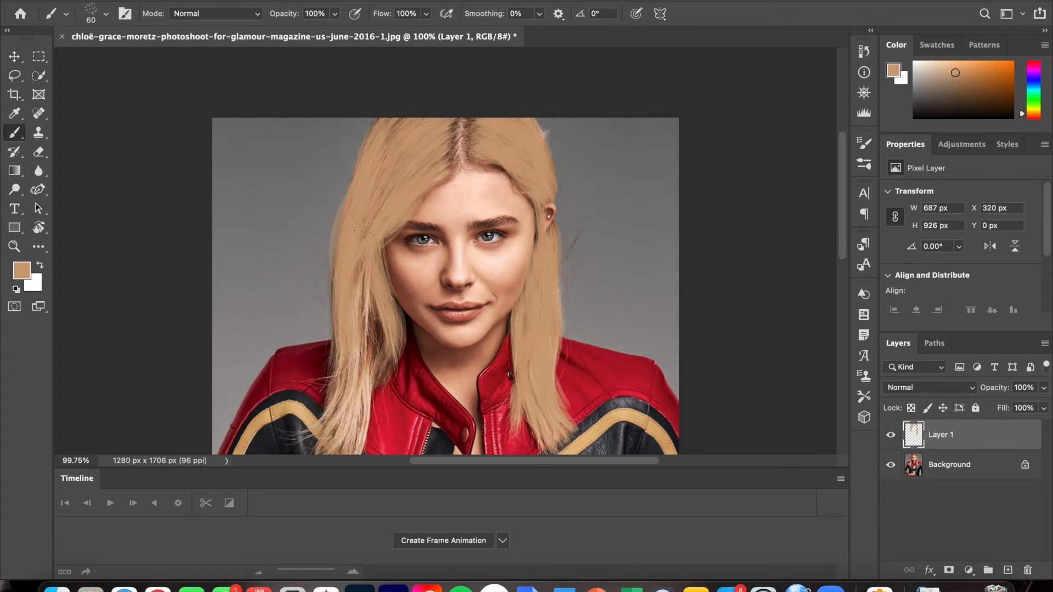
Paint the lower hair on the image's left side tan, down to the tips over the jacket.
{"action": "scroll", "coordinate": [362, 233], "scroll_direction": "down", "scroll_amount": 5}
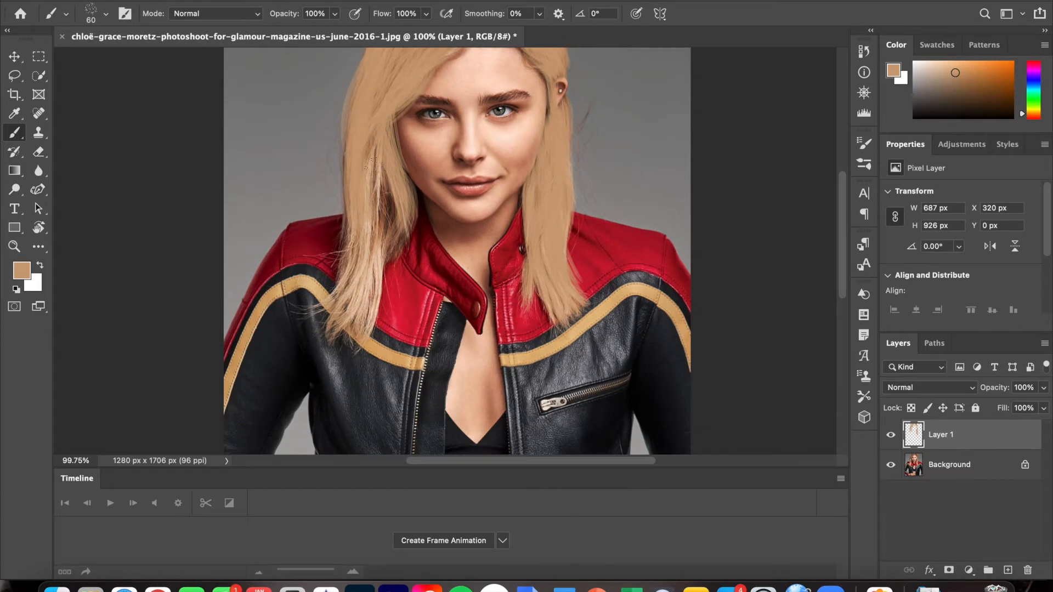
{"action": "left_click_drag", "start_coordinate": [370, 202], "coordinate": [364, 299]}
{"action": "mouse_move", "coordinate": [365, 342]}
{"action": "left_mouse_down"}
{"action": "mouse_move", "coordinate": [386, 181]}
{"action": "mouse_move", "coordinate": [395, 253]}
{"action": "left_mouse_up"}
{"action": "left_click_drag", "start_coordinate": [391, 217], "coordinate": [391, 181]}
{"action": "left_click_drag", "start_coordinate": [353, 254], "coordinate": [351, 303]}
{"action": "mouse_move", "coordinate": [352, 212]}
{"action": "left_mouse_down"}
{"action": "mouse_move", "coordinate": [353, 295]}
{"action": "mouse_move", "coordinate": [355, 169]}
{"action": "mouse_move", "coordinate": [356, 197]}
{"action": "mouse_move", "coordinate": [298, 318]}
{"action": "mouse_move", "coordinate": [322, 306]}
{"action": "mouse_move", "coordinate": [353, 237]}
{"action": "left_mouse_up"}
{"action": "mouse_move", "coordinate": [353, 159]}
{"action": "left_mouse_down"}
{"action": "mouse_move", "coordinate": [352, 214]}
{"action": "mouse_move", "coordinate": [353, 189]}
{"action": "left_mouse_up"}
{"action": "left_click_drag", "start_coordinate": [353, 135], "coordinate": [357, 244]}
{"action": "mouse_move", "coordinate": [376, 286]}
{"action": "left_mouse_down"}
{"action": "mouse_move", "coordinate": [373, 325]}
{"action": "mouse_move", "coordinate": [359, 329]}
{"action": "left_mouse_up"}
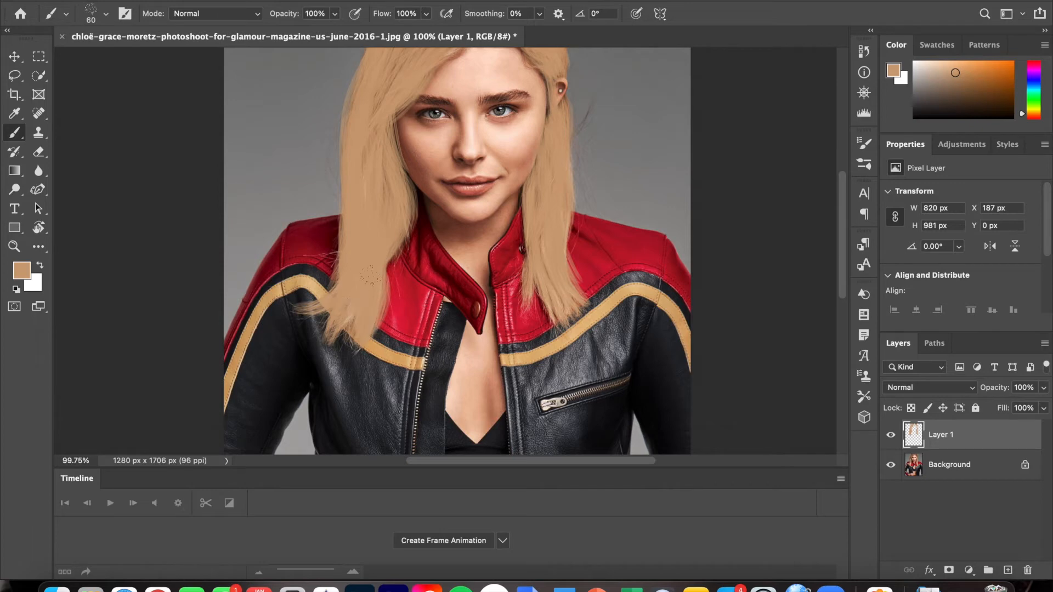
{"action": "left_click_drag", "start_coordinate": [375, 247], "coordinate": [400, 201]}
{"action": "mouse_move", "coordinate": [394, 101]}
{"action": "left_mouse_down"}
{"action": "mouse_move", "coordinate": [393, 155]}
{"action": "mouse_move", "coordinate": [394, 141]}
{"action": "left_mouse_up"}
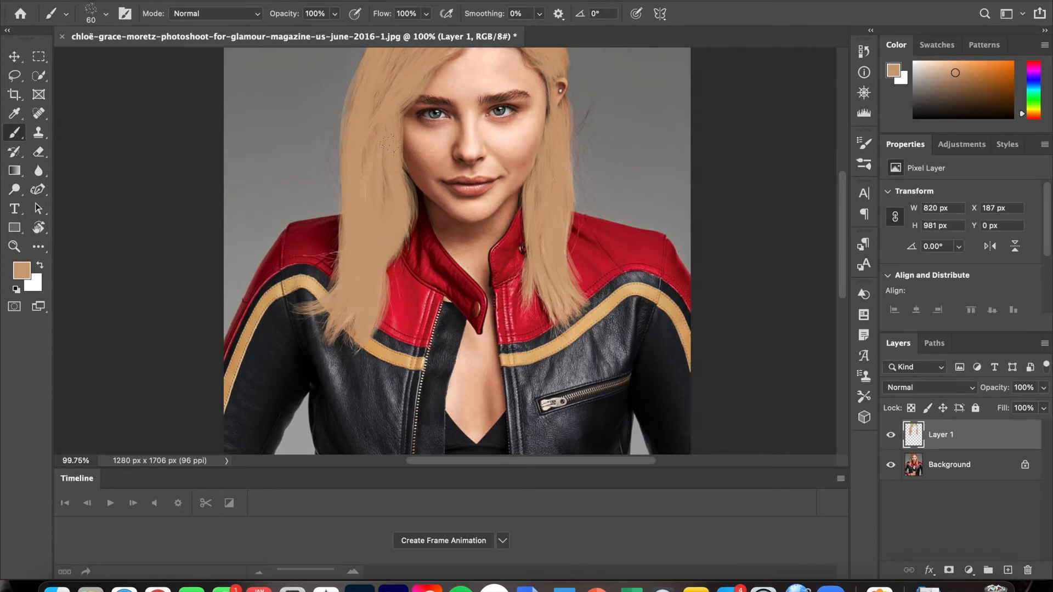
Add a second empty layer above the painted base hair layer.
{"action": "scroll", "coordinate": [453, 189], "scroll_direction": "up", "scroll_amount": 6}
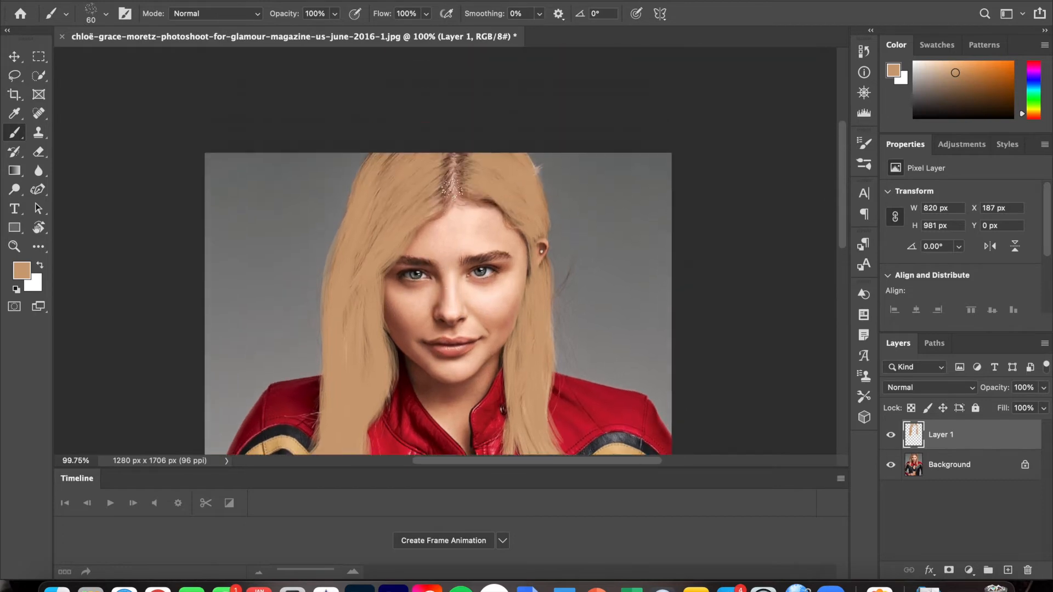
{"action": "scroll", "coordinate": [453, 189], "scroll_direction": "down", "scroll_amount": 3}
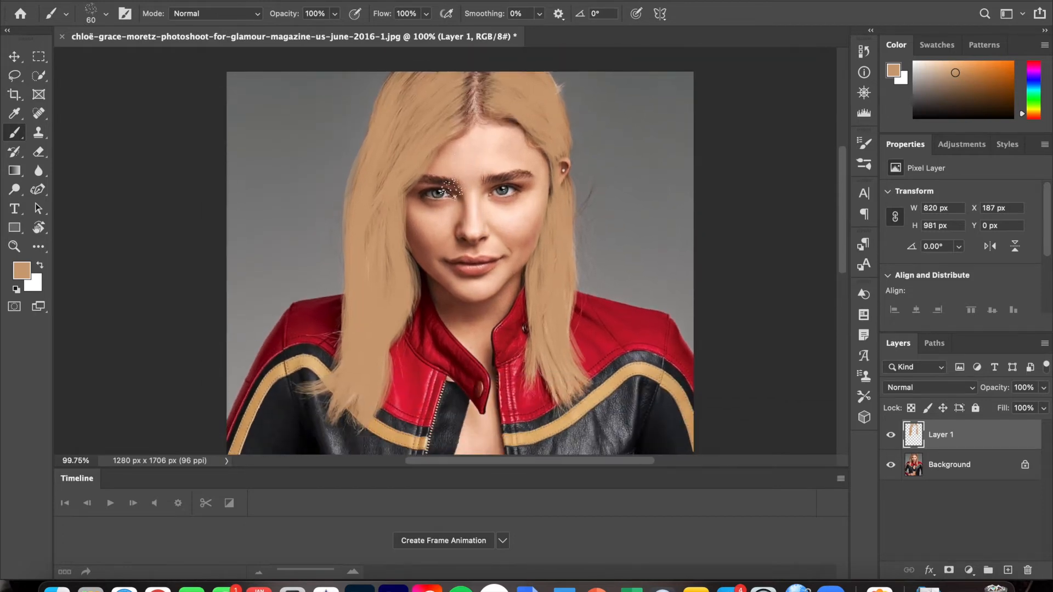
{"action": "key", "text": "super+shift+n"}
{"action": "key", "text": "Return"}
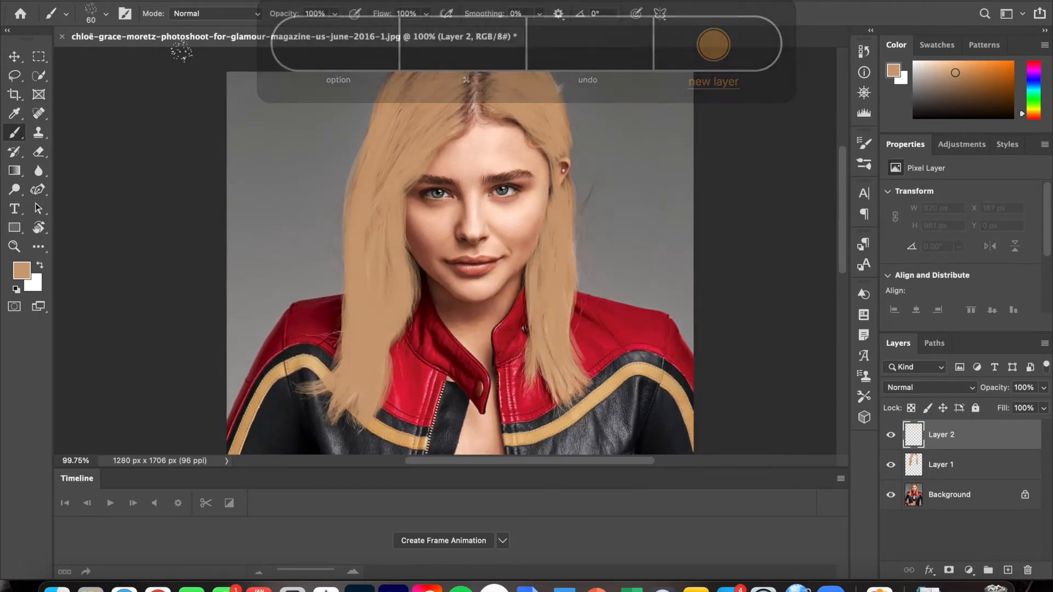
Set the foreground colour to a brighter shade of the same tan for painting with the Brush tool.
{"action": "left_click", "coordinate": [24, 269]}
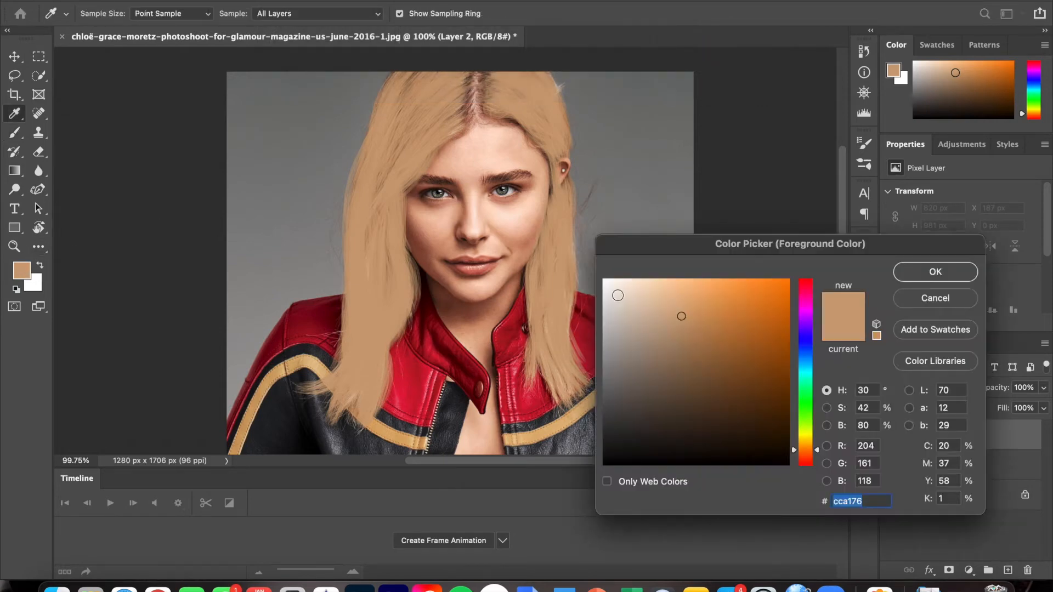
{"action": "left_click", "coordinate": [682, 293]}
{"action": "left_click", "coordinate": [935, 272]}
{"action": "key", "text": "b"}
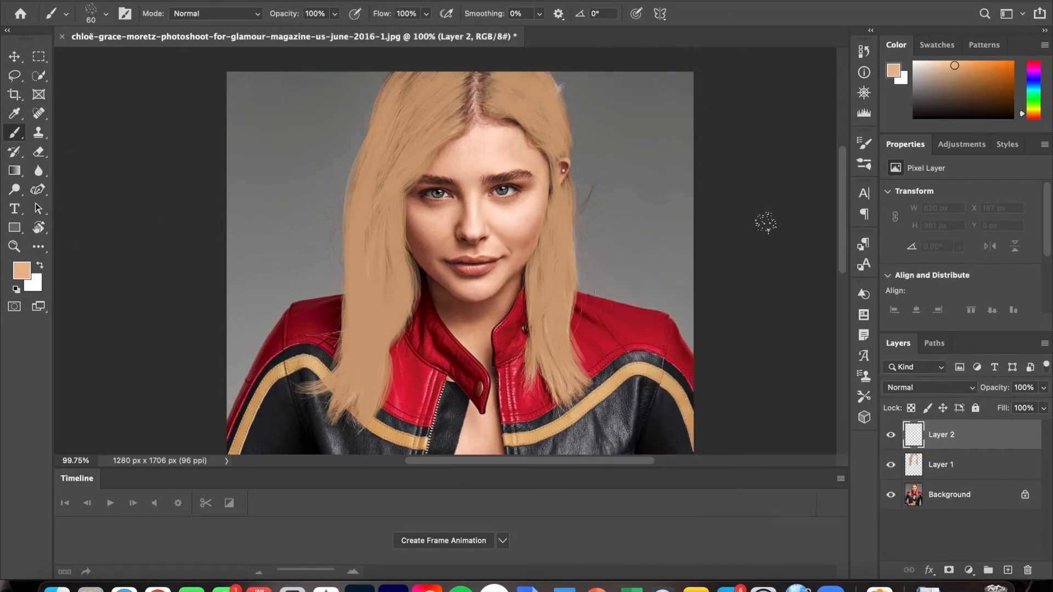
Paint lighter tan highlight strokes along the hair strands on both sides of the part on the new layer.
{"action": "left_click_drag", "start_coordinate": [420, 162], "coordinate": [445, 129]}
{"action": "mouse_move", "coordinate": [417, 167]}
{"action": "left_mouse_down"}
{"action": "mouse_move", "coordinate": [396, 174]}
{"action": "mouse_move", "coordinate": [403, 182]}
{"action": "mouse_move", "coordinate": [414, 154]}
{"action": "mouse_move", "coordinate": [391, 198]}
{"action": "mouse_move", "coordinate": [400, 237]}
{"action": "left_mouse_up"}
{"action": "left_click_drag", "start_coordinate": [393, 187], "coordinate": [423, 313]}
{"action": "left_click_drag", "start_coordinate": [450, 104], "coordinate": [410, 164]}
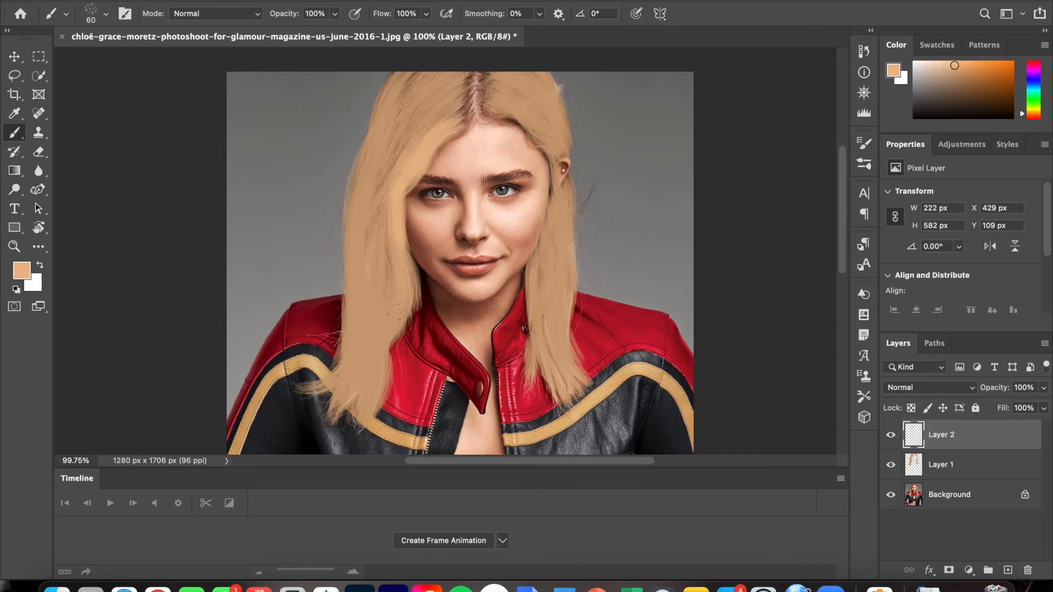
{"action": "left_click_drag", "start_coordinate": [362, 307], "coordinate": [346, 291]}
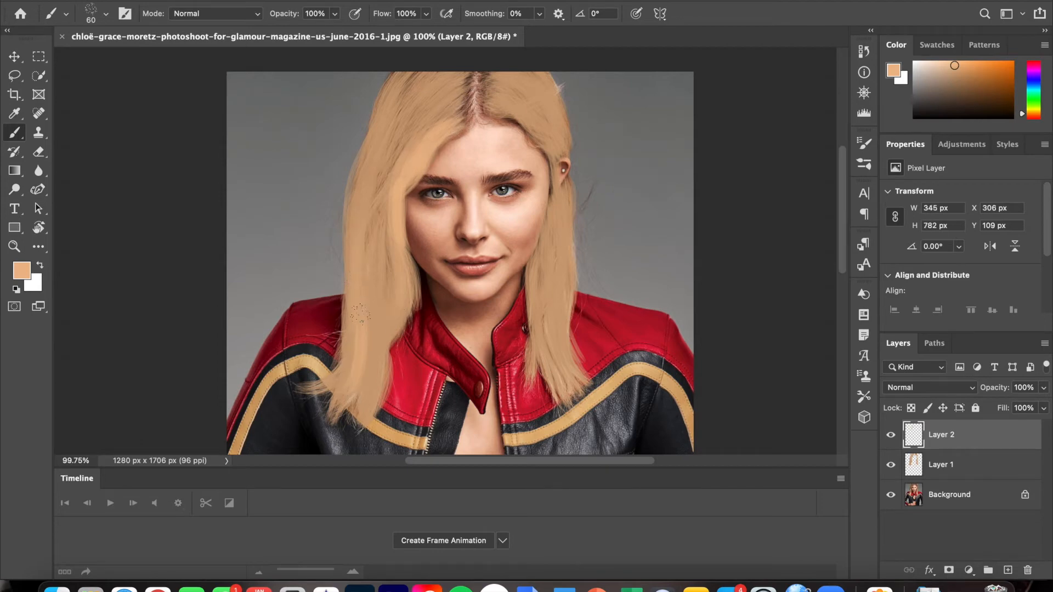
{"action": "left_click_drag", "start_coordinate": [420, 88], "coordinate": [385, 181]}
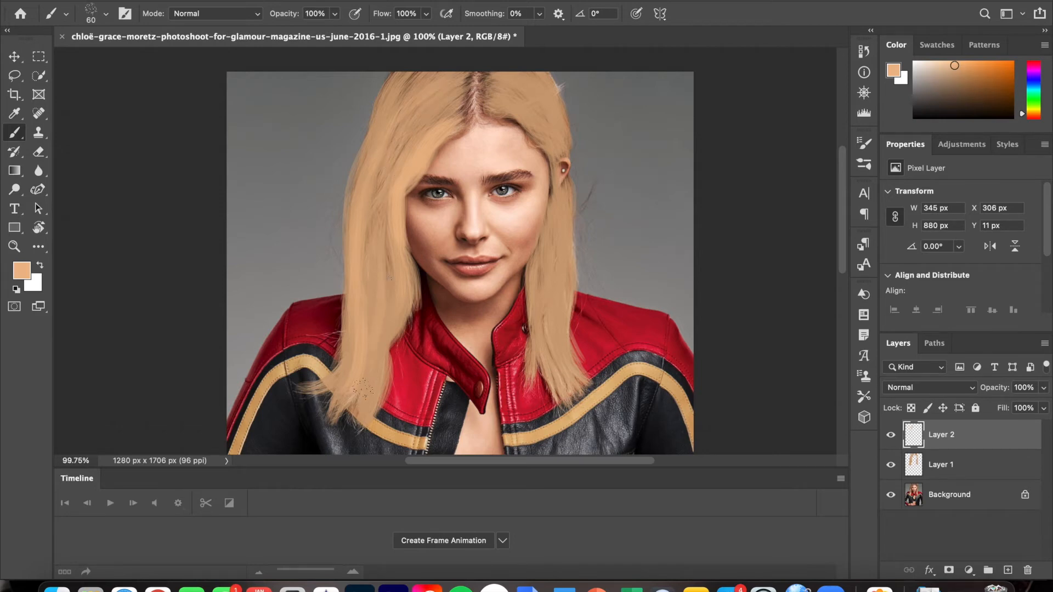
{"action": "left_click_drag", "start_coordinate": [367, 400], "coordinate": [383, 155]}
{"action": "left_click_drag", "start_coordinate": [447, 83], "coordinate": [409, 74]}
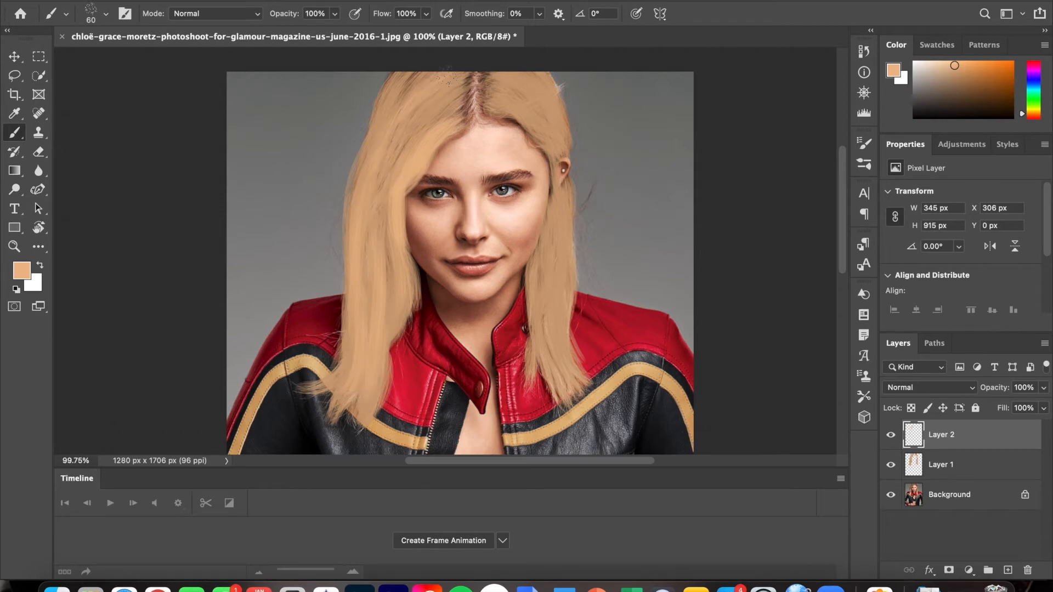
{"action": "left_click_drag", "start_coordinate": [532, 119], "coordinate": [541, 117]}
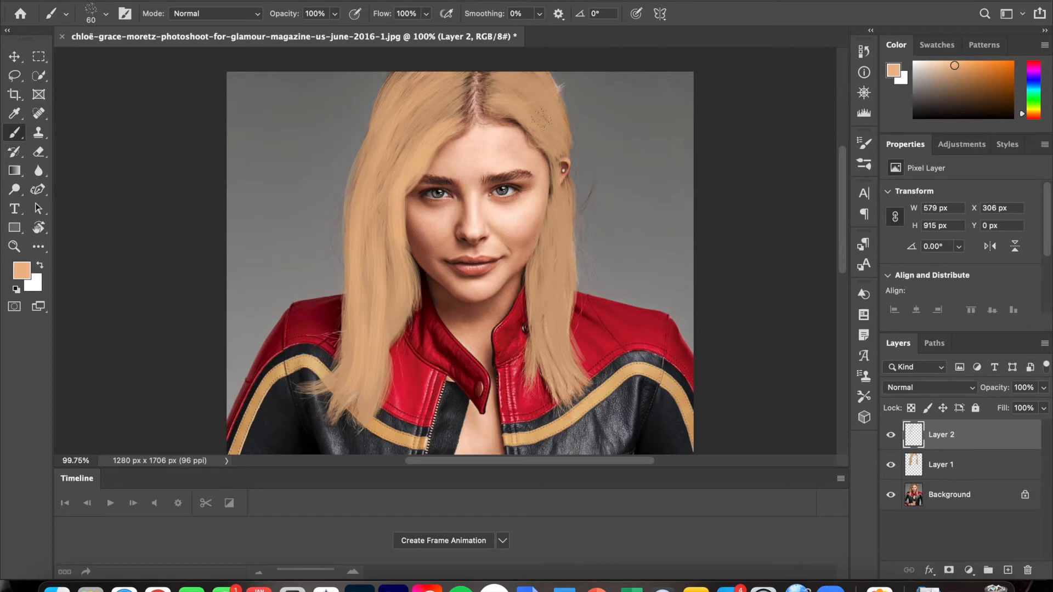
{"action": "left_click_drag", "start_coordinate": [564, 192], "coordinate": [553, 283]}
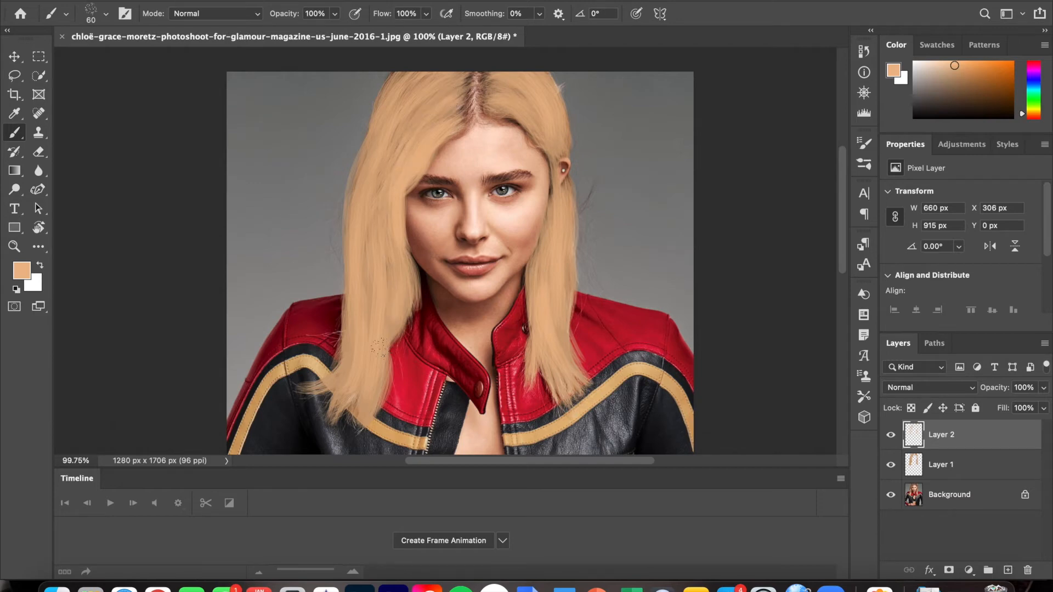
Add an empty layer above the highlight layer and set the foreground colour to the darker tan d1a87f for the Brush tool.
{"action": "key", "text": "super+shift+n"}
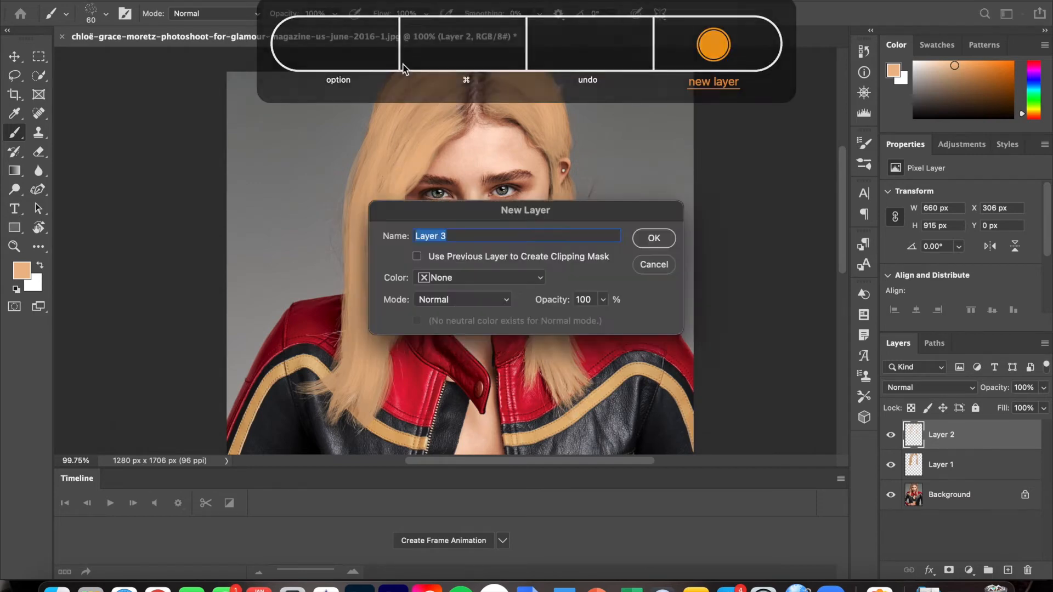
{"action": "key", "text": "Return"}
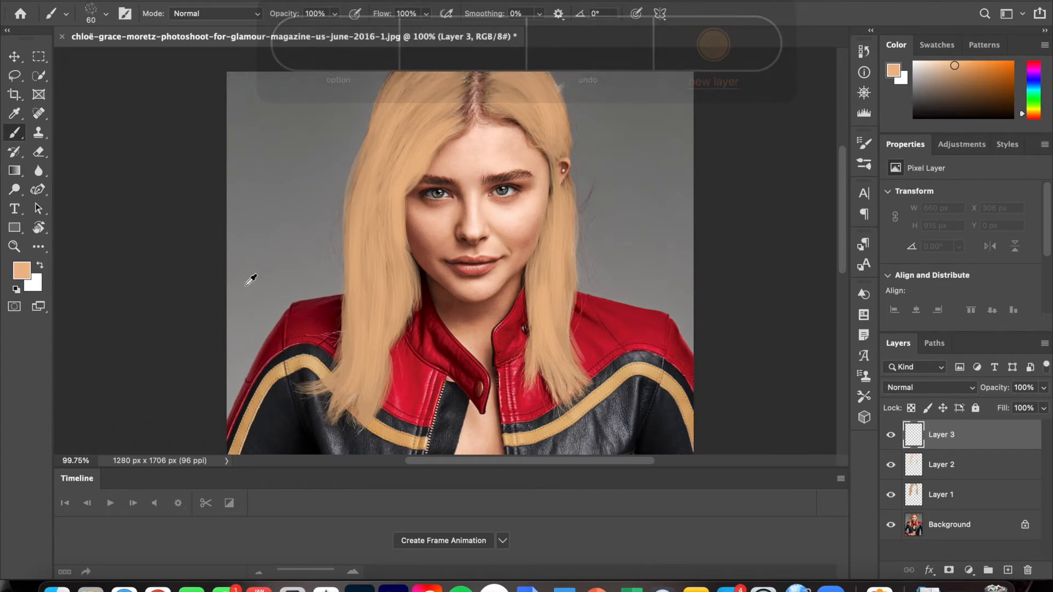
{"action": "left_click", "coordinate": [22, 270]}
{"action": "left_click", "coordinate": [676, 346]}
{"action": "left_click_drag", "start_coordinate": [676, 329], "coordinate": [676, 312]}
{"action": "left_click", "coordinate": [920, 272]}
{"action": "key", "text": "b"}
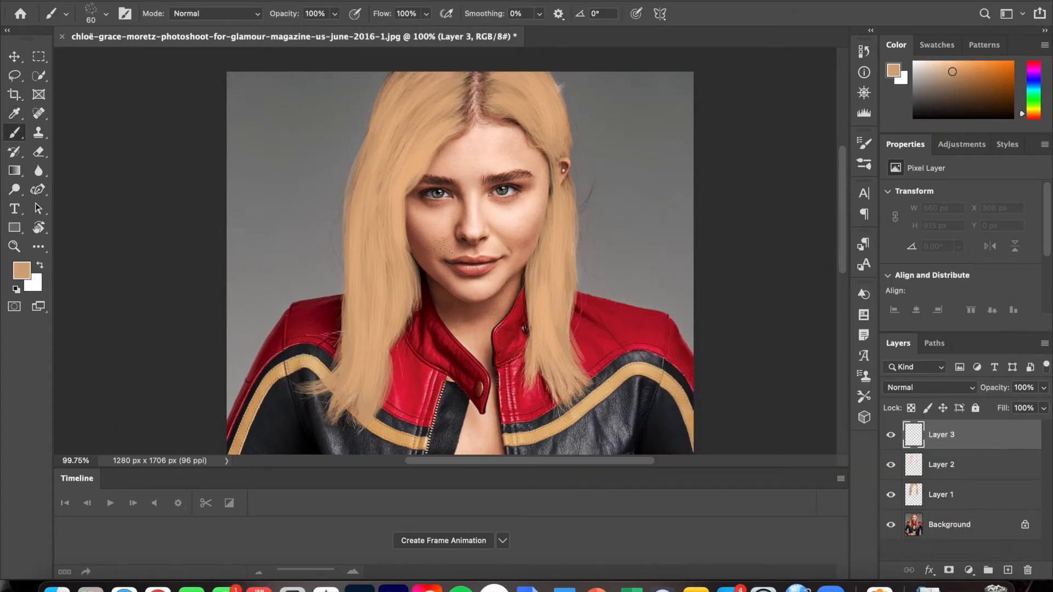
Paint darker tan strokes along the hair strands on both sides of the part, from crown to lower lengths.
{"action": "mouse_move", "coordinate": [409, 267]}
{"action": "left_mouse_down"}
{"action": "mouse_move", "coordinate": [412, 307]}
{"action": "mouse_move", "coordinate": [407, 321]}
{"action": "mouse_move", "coordinate": [386, 315]}
{"action": "mouse_move", "coordinate": [380, 353]}
{"action": "left_mouse_up"}
{"action": "left_click_drag", "start_coordinate": [379, 286], "coordinate": [368, 392]}
{"action": "left_click_drag", "start_coordinate": [390, 140], "coordinate": [373, 285]}
{"action": "left_click_drag", "start_coordinate": [428, 85], "coordinate": [360, 263]}
{"action": "left_click_drag", "start_coordinate": [496, 82], "coordinate": [552, 134]}
{"action": "left_click_drag", "start_coordinate": [564, 233], "coordinate": [575, 362]}
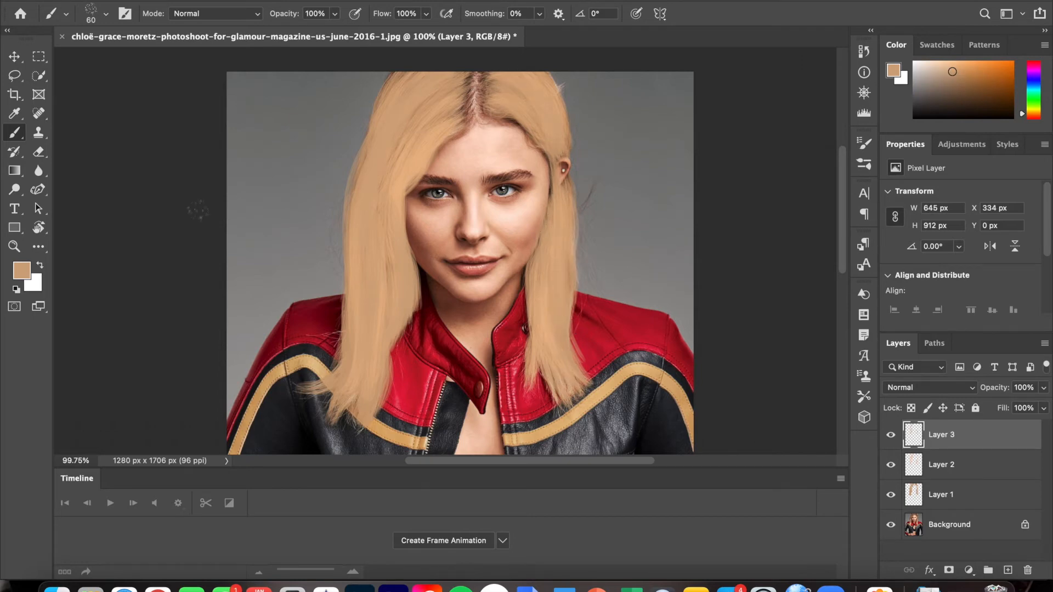
Set the foreground colour to the brown a88969 and brush subtle shadow strands into the hair on both sides.
{"action": "left_click", "coordinate": [22, 270]}
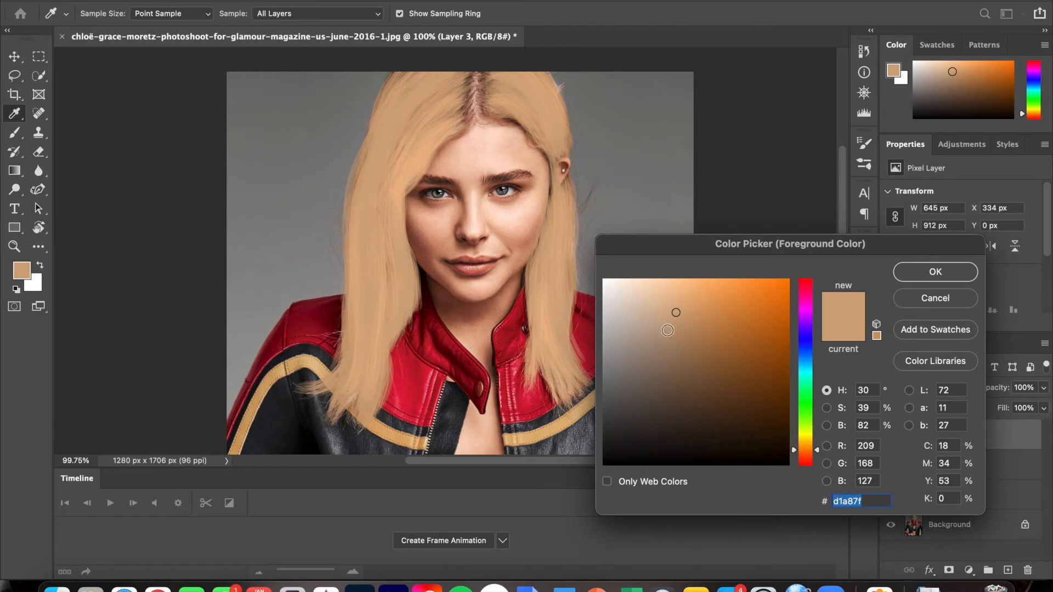
{"action": "left_click", "coordinate": [672, 343]}
{"action": "left_click", "coordinate": [913, 270]}
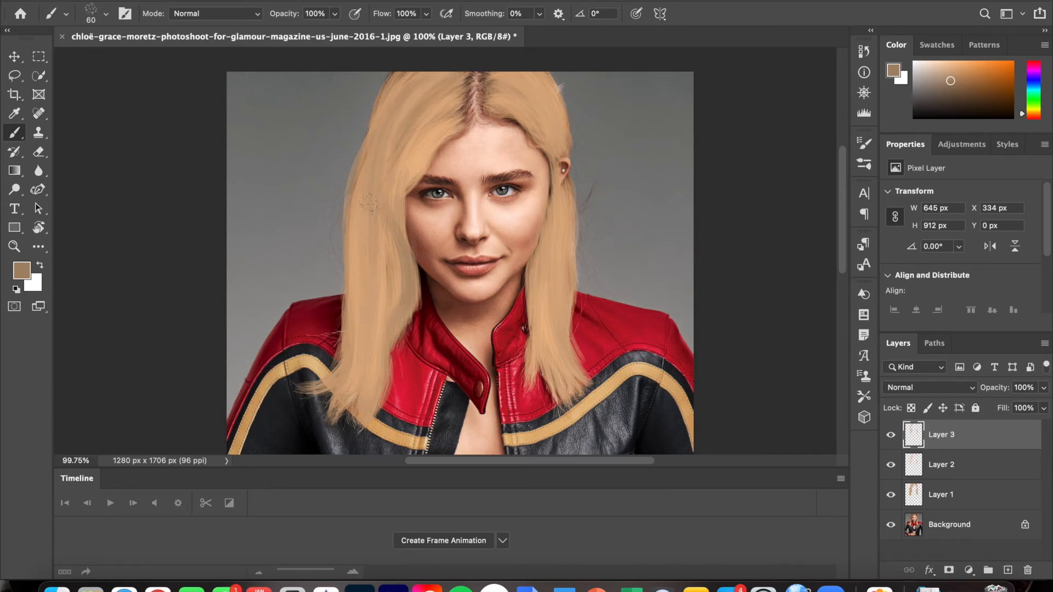
{"action": "left_click_drag", "start_coordinate": [358, 300], "coordinate": [348, 365]}
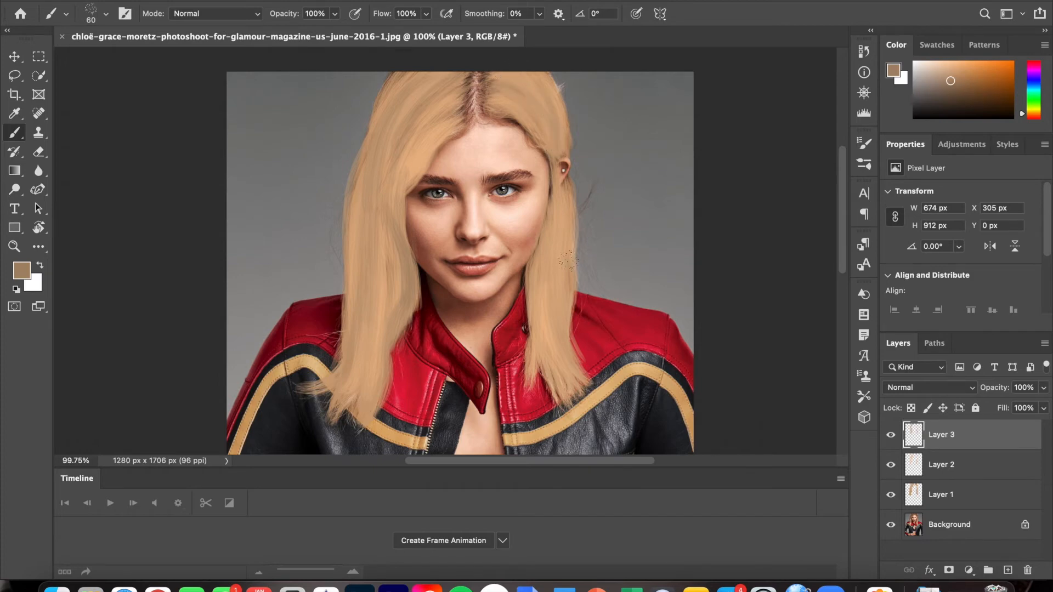
{"action": "left_click_drag", "start_coordinate": [558, 204], "coordinate": [559, 242]}
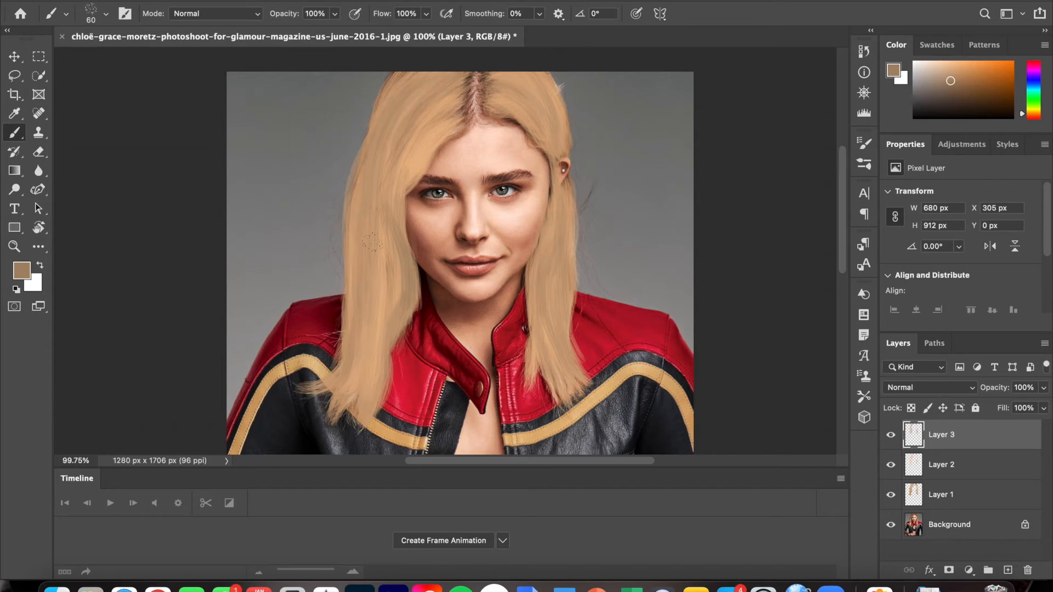
Set the foreground colour to the mid-tone tan bf9d7c.
{"action": "left_click", "coordinate": [22, 270]}
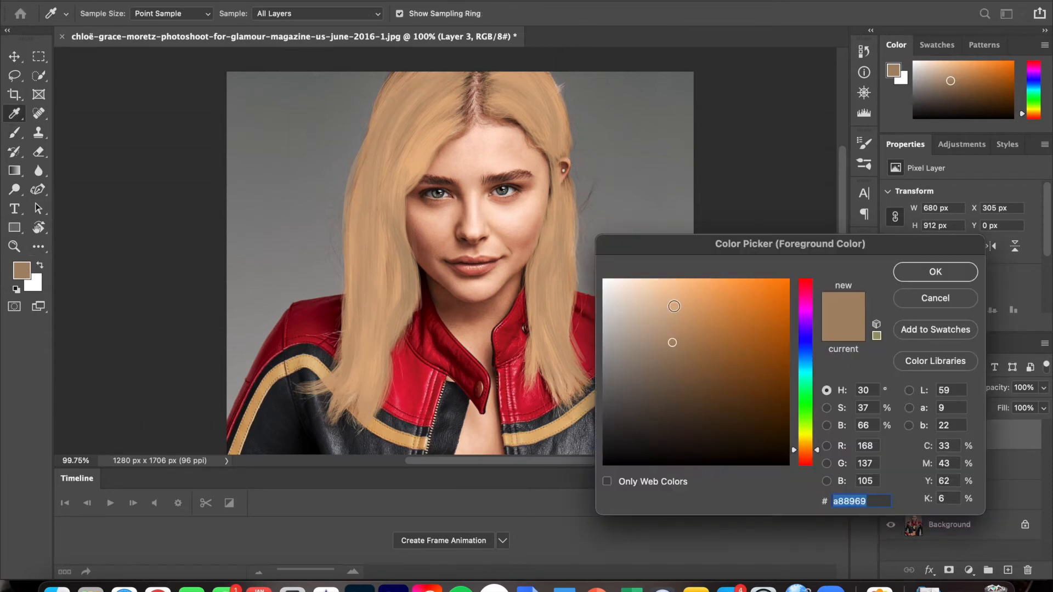
{"action": "left_click", "coordinate": [672, 327]}
{"action": "left_click", "coordinate": [935, 272]}
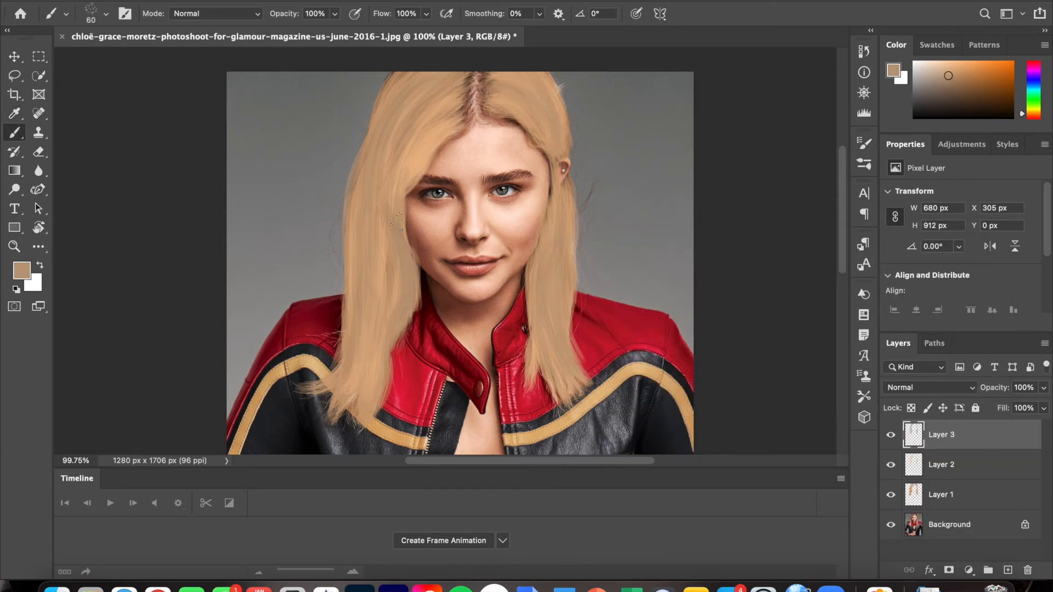
Set the foreground colour to the light peach efc59c and brush highlight strands through the hair on both sides of the face.
{"action": "left_click", "coordinate": [21, 270]}
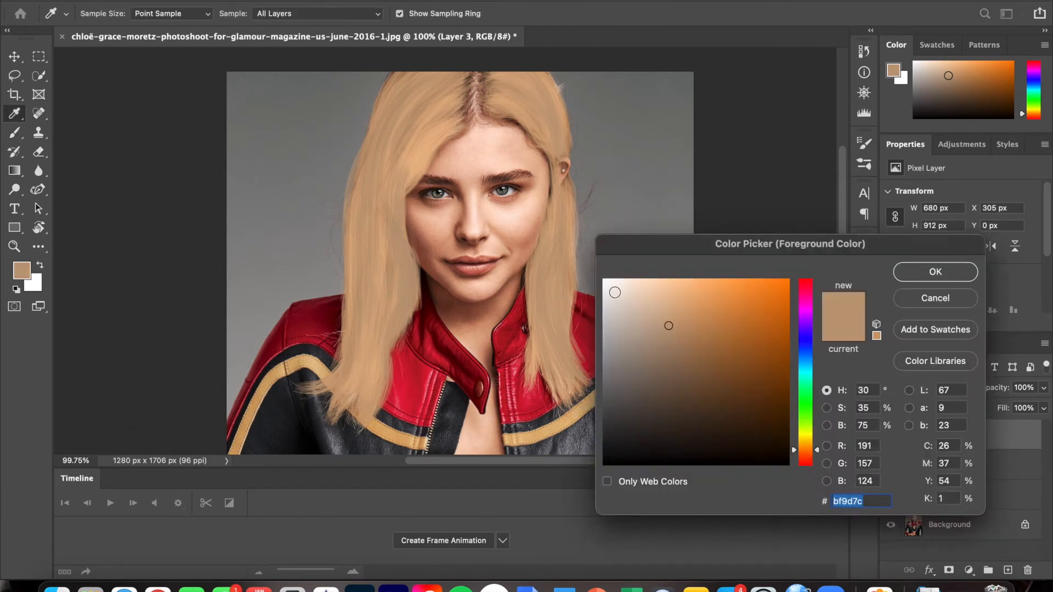
{"action": "left_click", "coordinate": [668, 291]}
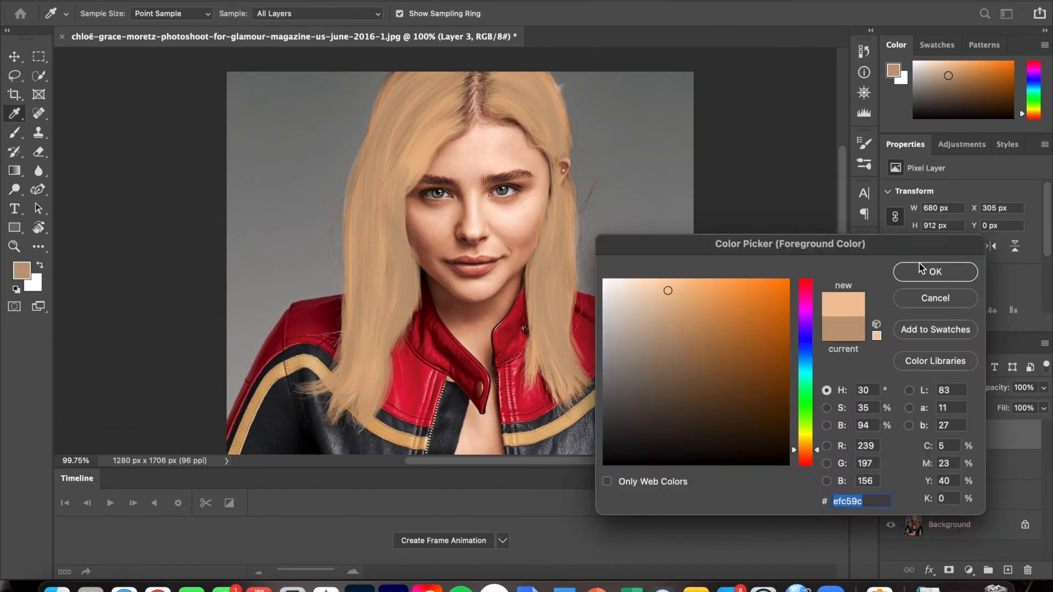
{"action": "key", "text": "Return"}
{"action": "mouse_move", "coordinate": [433, 105]}
{"action": "left_mouse_down"}
{"action": "mouse_move", "coordinate": [382, 213]}
{"action": "mouse_move", "coordinate": [391, 129]}
{"action": "mouse_move", "coordinate": [375, 305]}
{"action": "left_mouse_up"}
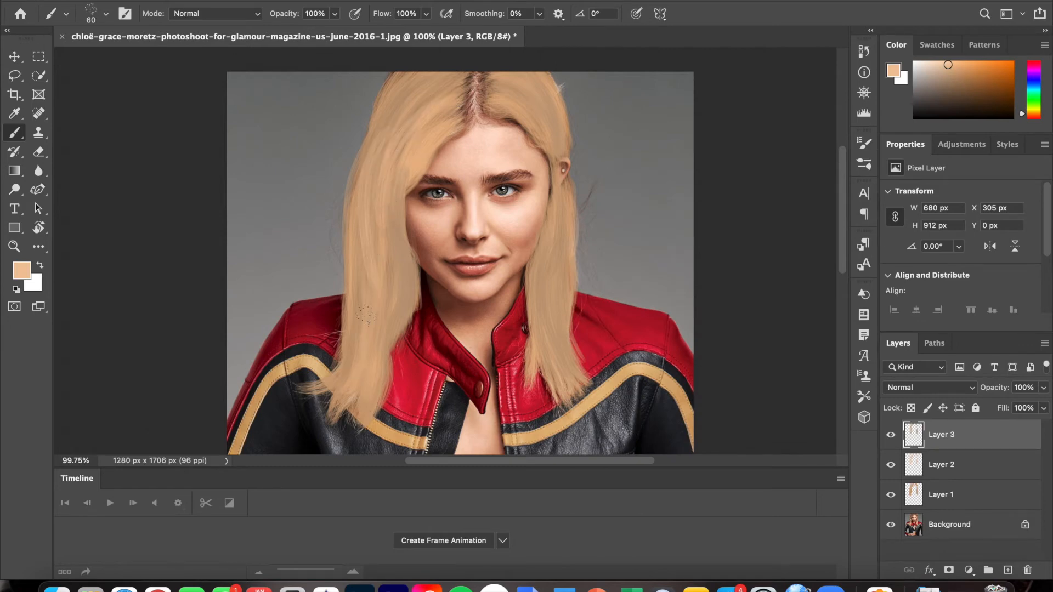
{"action": "left_click_drag", "start_coordinate": [518, 86], "coordinate": [540, 120]}
{"action": "left_click_drag", "start_coordinate": [553, 225], "coordinate": [553, 306]}
{"action": "left_click_drag", "start_coordinate": [549, 264], "coordinate": [545, 301]}
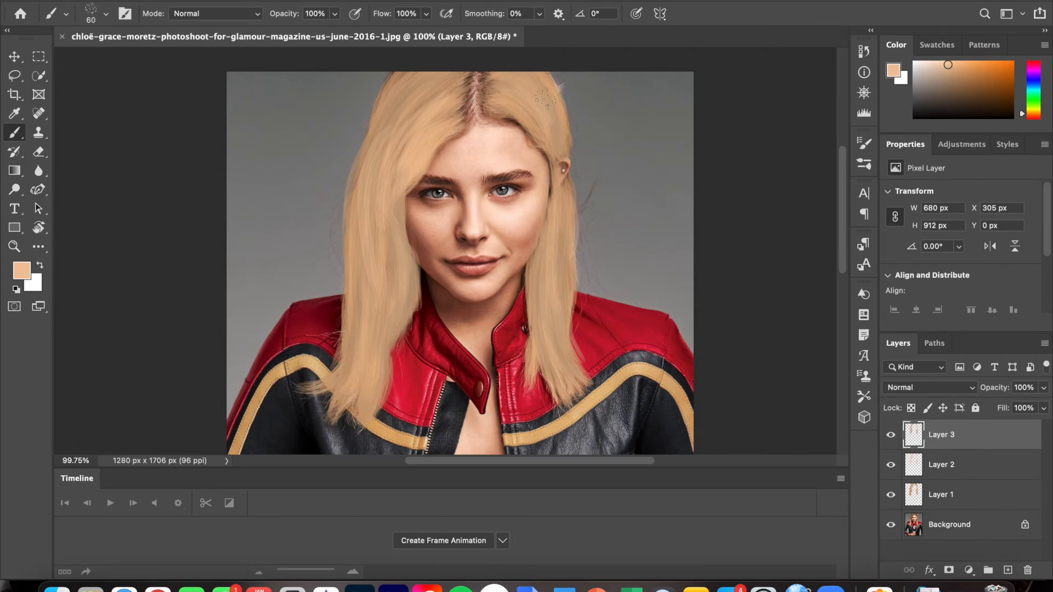
Set the foreground colour to a slightly paler, less saturated peach.
{"action": "left_click", "coordinate": [22, 274]}
{"action": "left_click_drag", "start_coordinate": [654, 293], "coordinate": [655, 298]}
{"action": "left_click", "coordinate": [917, 272]}
Add another empty layer on top of the painted hair layers and choose the 3 px brush preset.
{"action": "key", "text": "super+shift+n"}
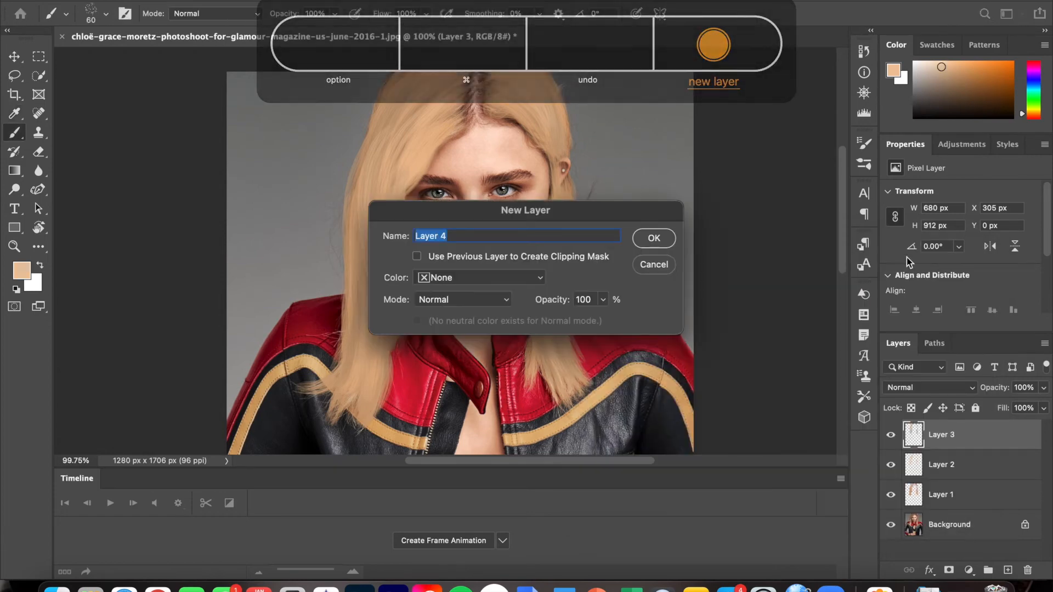
{"action": "key", "text": "Return"}
{"action": "left_click", "coordinate": [91, 13]}
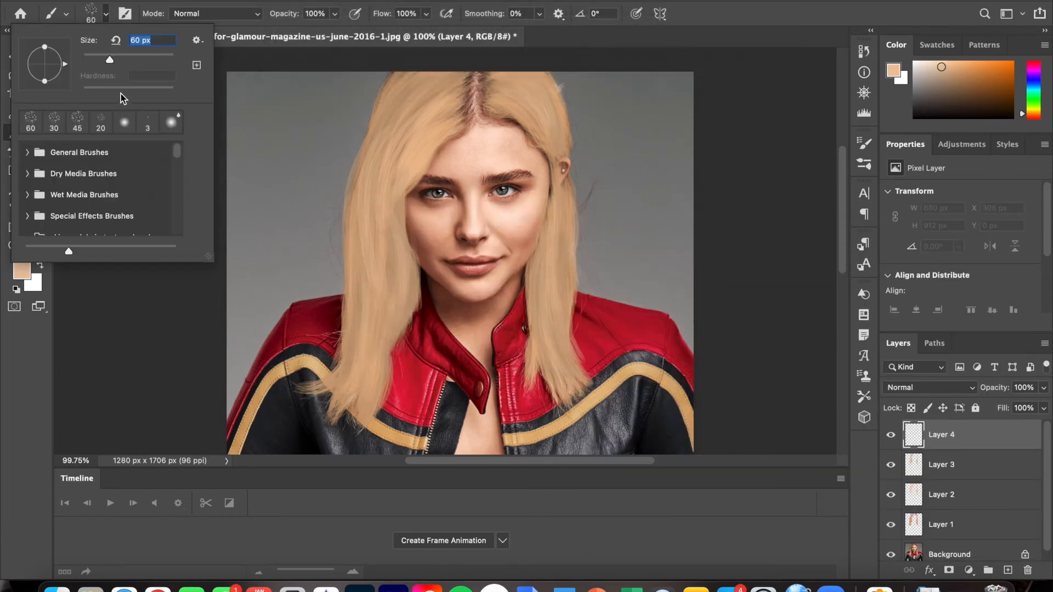
{"action": "left_click", "coordinate": [147, 122]}
{"action": "key", "text": "Return"}
Paint fine strands along the hair's outer edge on the image's right side, from the crown to below the ear.
{"action": "left_click_drag", "start_coordinate": [545, 70], "coordinate": [572, 134]}
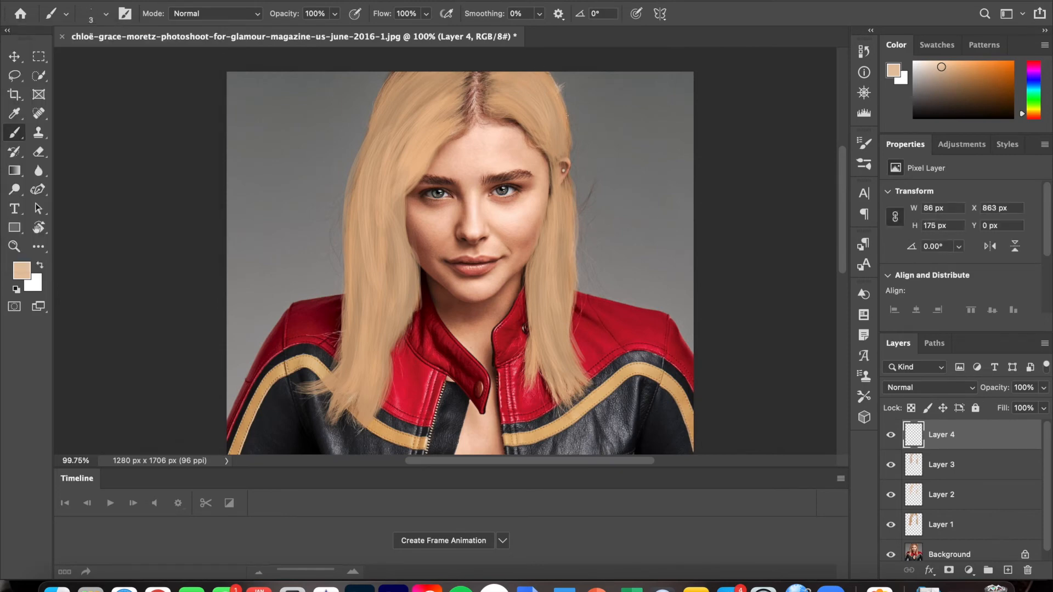
{"action": "left_click_drag", "start_coordinate": [543, 70], "coordinate": [572, 163]}
{"action": "left_click_drag", "start_coordinate": [569, 175], "coordinate": [579, 237]}
Paint thin loose strands off the hair's outer edge beside the cheek, over the grey background on the image's right side.
{"action": "scroll", "coordinate": [628, 220], "scroll_direction": "up", "scroll_amount": 5}
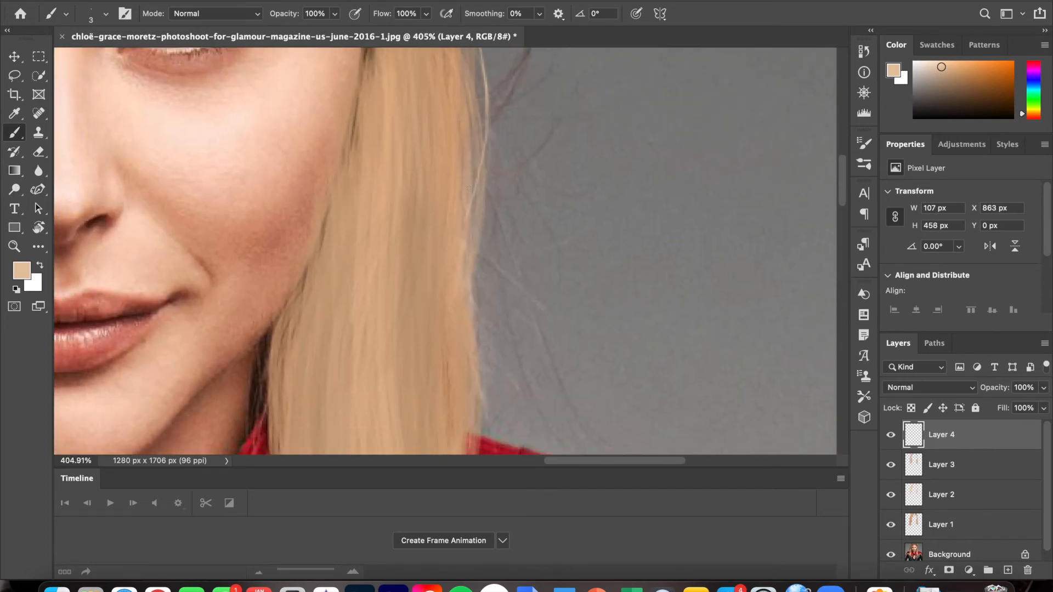
{"action": "left_click_drag", "start_coordinate": [471, 196], "coordinate": [473, 330]}
{"action": "left_click_drag", "start_coordinate": [481, 230], "coordinate": [499, 317]}
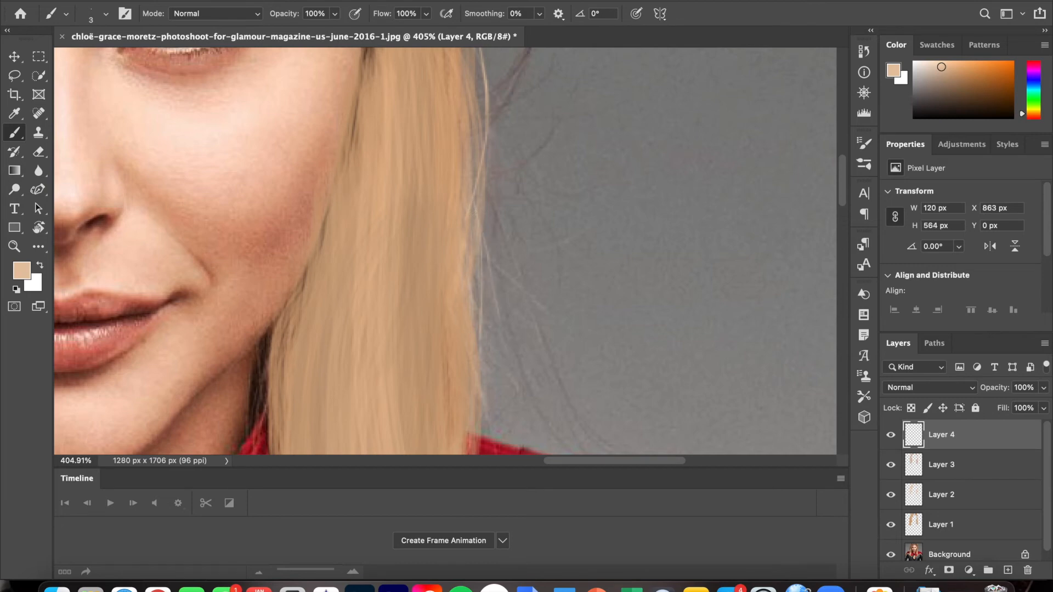
{"action": "left_click_drag", "start_coordinate": [475, 224], "coordinate": [532, 403]}
{"action": "mouse_move", "coordinate": [482, 232]}
{"action": "left_mouse_down"}
{"action": "mouse_move", "coordinate": [491, 308]}
{"action": "mouse_move", "coordinate": [479, 350]}
{"action": "left_mouse_up"}
Paint fine strands down the inner edge by the collar and through the lower hair on the image's right side.
{"action": "scroll", "coordinate": [461, 341], "scroll_direction": "down", "scroll_amount": 10}
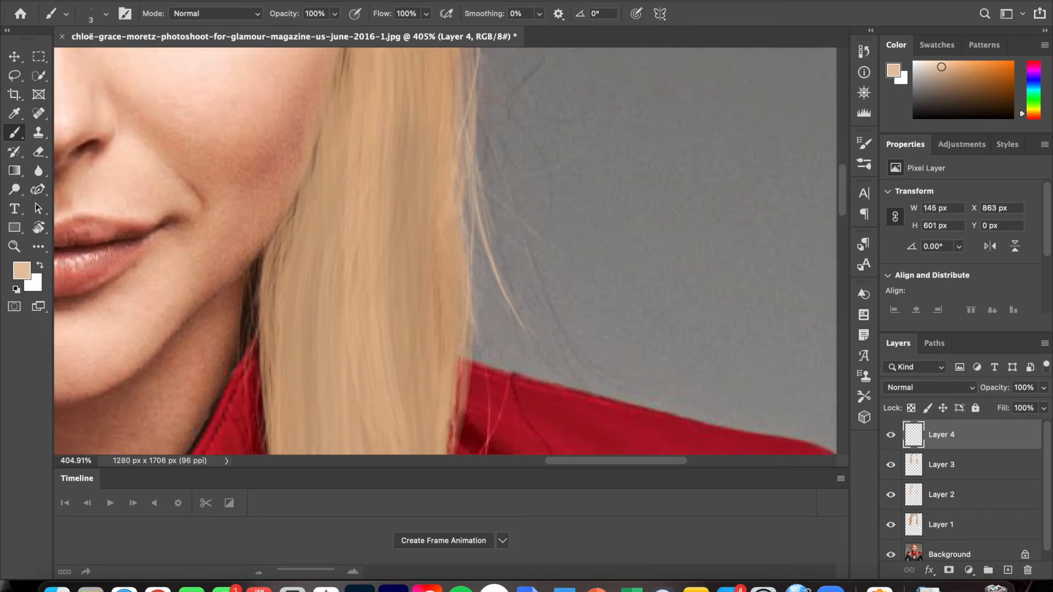
{"action": "left_click_drag", "start_coordinate": [260, 109], "coordinate": [259, 329]}
{"action": "left_click_drag", "start_coordinate": [264, 162], "coordinate": [308, 403]}
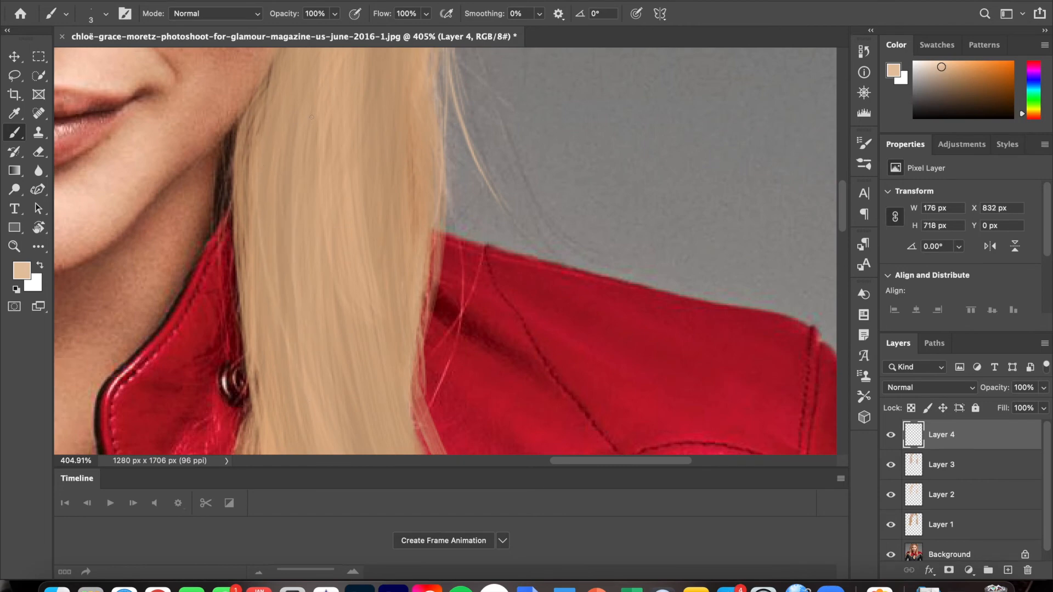
{"action": "left_click_drag", "start_coordinate": [355, 169], "coordinate": [375, 293]}
{"action": "left_click_drag", "start_coordinate": [397, 242], "coordinate": [417, 410]}
Paint thin strands sweeping off the outer edge of the lower hair over the red shoulder on the image's right side.
{"action": "scroll", "coordinate": [390, 363], "scroll_direction": "down", "scroll_amount": 8}
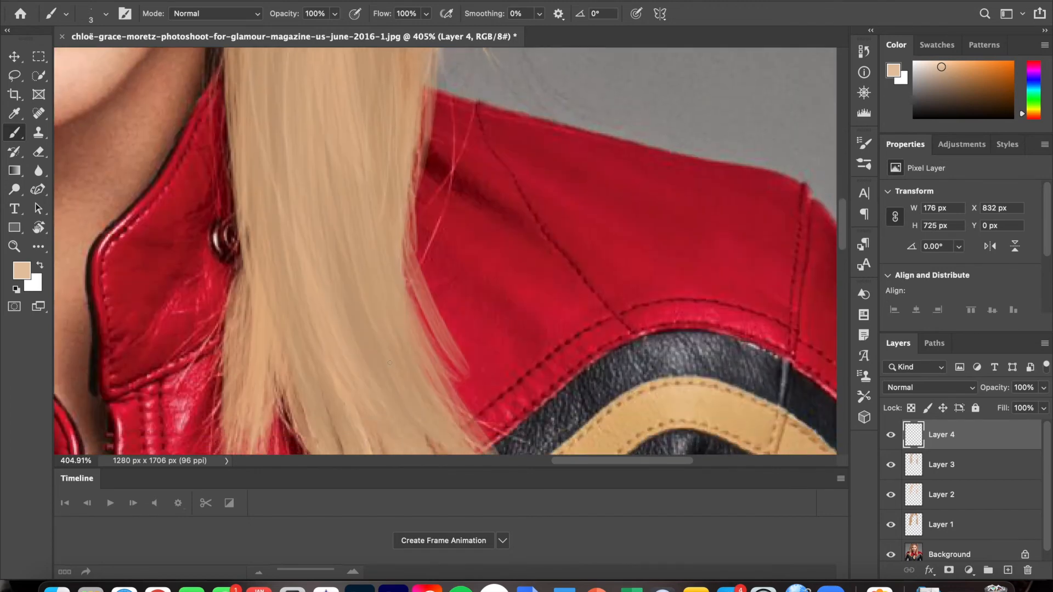
{"action": "mouse_move", "coordinate": [432, 36]}
{"action": "left_mouse_down"}
{"action": "mouse_move", "coordinate": [450, 122]}
{"action": "mouse_move", "coordinate": [432, 32]}
{"action": "mouse_move", "coordinate": [440, 187]}
{"action": "left_mouse_up"}
{"action": "left_click_drag", "start_coordinate": [425, 69], "coordinate": [425, 310]}
{"action": "left_click_drag", "start_coordinate": [405, 238], "coordinate": [457, 369]}
{"action": "left_click_drag", "start_coordinate": [412, 269], "coordinate": [495, 412]}
{"action": "left_click_drag", "start_coordinate": [423, 287], "coordinate": [491, 410]}
{"action": "left_click_drag", "start_coordinate": [405, 260], "coordinate": [476, 415]}
{"action": "left_click_drag", "start_coordinate": [428, 318], "coordinate": [480, 426]}
{"action": "mouse_move", "coordinate": [407, 283]}
{"action": "left_mouse_down"}
{"action": "mouse_move", "coordinate": [454, 394]}
{"action": "mouse_move", "coordinate": [479, 408]}
{"action": "left_mouse_up"}
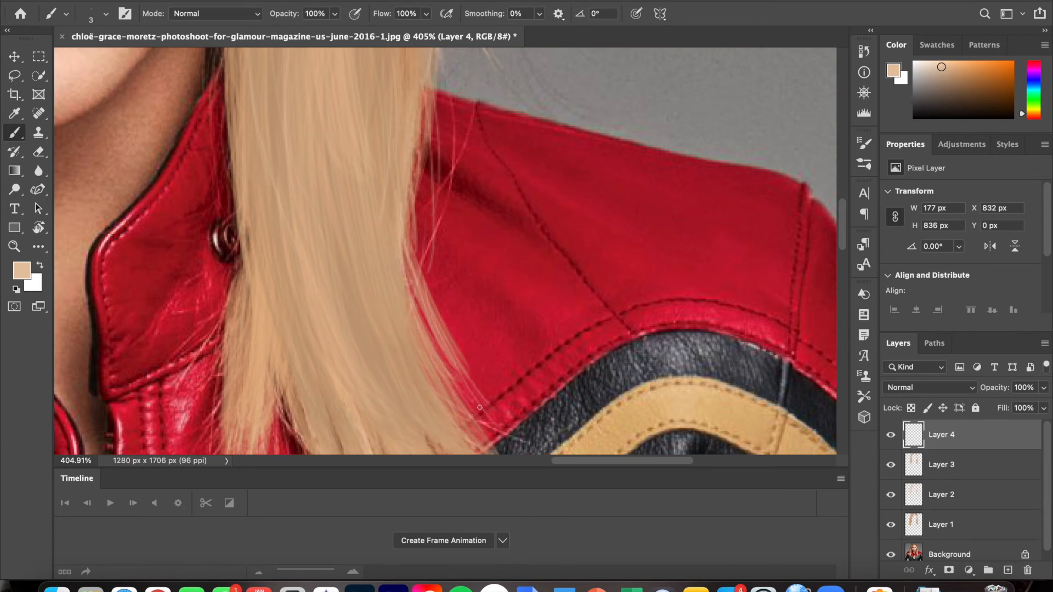
{"action": "mouse_move", "coordinate": [403, 266]}
{"action": "left_mouse_down"}
{"action": "mouse_move", "coordinate": [458, 389]}
{"action": "mouse_move", "coordinate": [498, 436]}
{"action": "left_mouse_up"}
Paint fine strands through the hair tips over the red and black jacket panels on the image's right side.
{"action": "scroll", "coordinate": [416, 336], "scroll_direction": "down", "scroll_amount": 5}
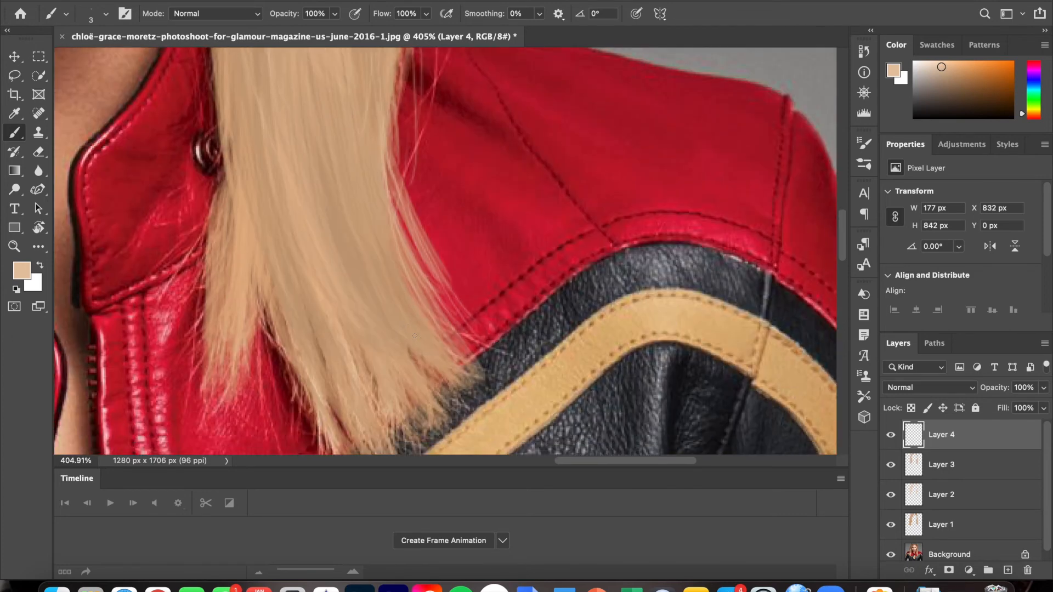
{"action": "left_click_drag", "start_coordinate": [232, 313], "coordinate": [216, 376]}
{"action": "left_click_drag", "start_coordinate": [226, 334], "coordinate": [214, 387]}
{"action": "left_click_drag", "start_coordinate": [242, 251], "coordinate": [227, 380]}
{"action": "left_click_drag", "start_coordinate": [250, 273], "coordinate": [228, 375]}
{"action": "mouse_move", "coordinate": [262, 271]}
{"action": "left_mouse_down"}
{"action": "mouse_move", "coordinate": [260, 305]}
{"action": "mouse_move", "coordinate": [319, 399]}
{"action": "mouse_move", "coordinate": [316, 385]}
{"action": "left_mouse_up"}
{"action": "left_click_drag", "start_coordinate": [292, 327], "coordinate": [383, 452]}
{"action": "mouse_move", "coordinate": [306, 286]}
{"action": "left_mouse_down"}
{"action": "mouse_move", "coordinate": [357, 391]}
{"action": "mouse_move", "coordinate": [399, 440]}
{"action": "left_mouse_up"}
{"action": "left_click_drag", "start_coordinate": [375, 312], "coordinate": [460, 373]}
{"action": "left_click_drag", "start_coordinate": [379, 273], "coordinate": [473, 362]}
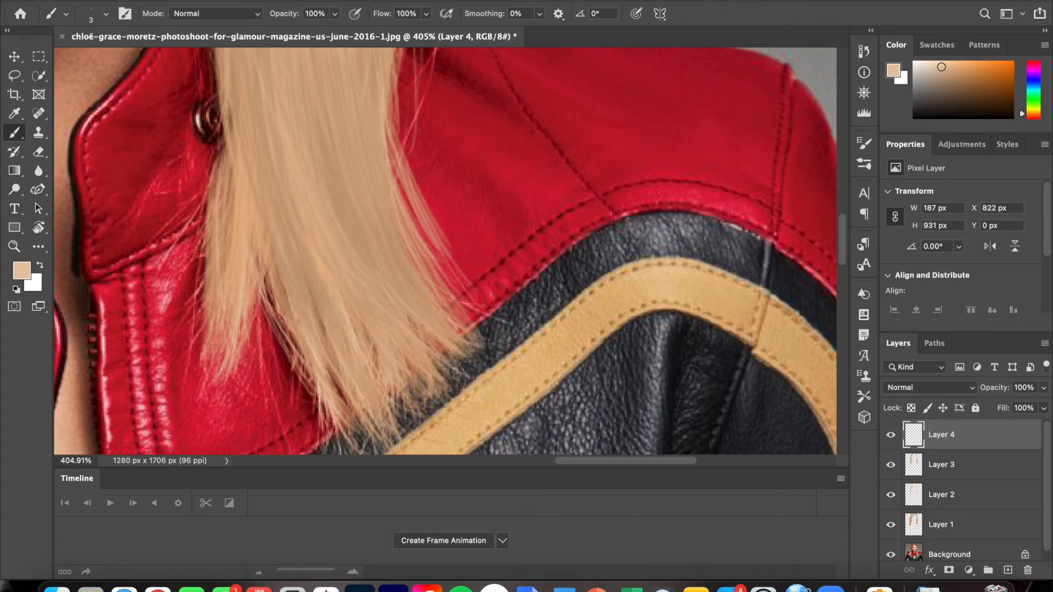
{"action": "left_click_drag", "start_coordinate": [329, 176], "coordinate": [376, 264]}
Paint fine strands along the hair's outer edge on the image's left side, from the crown down to the tips over the jacket.
{"action": "scroll", "coordinate": [486, 280], "scroll_direction": "down", "scroll_amount": 10}
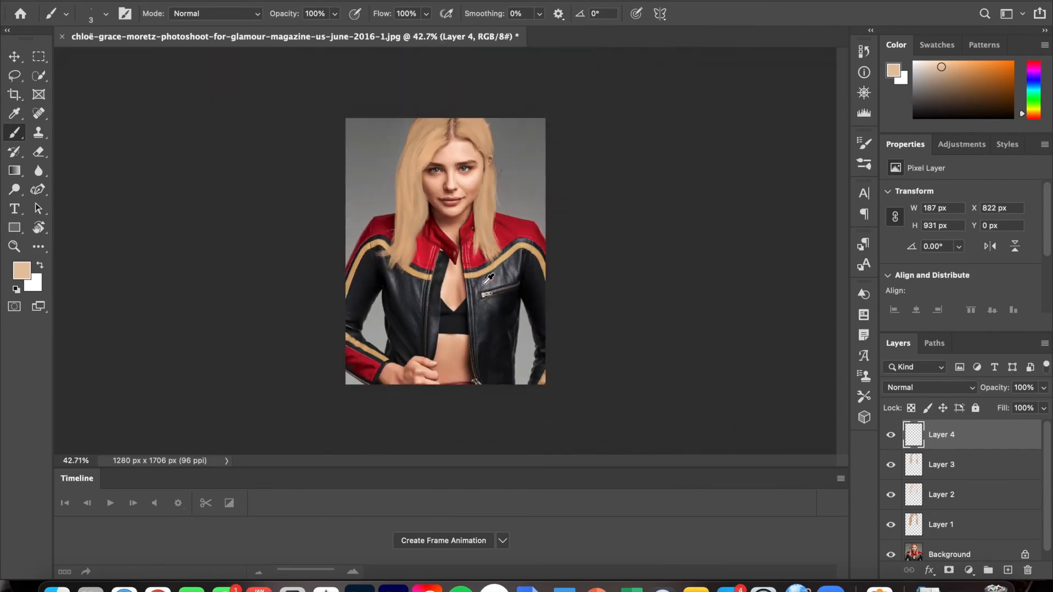
{"action": "scroll", "coordinate": [487, 279], "scroll_direction": "up", "scroll_amount": 2}
{"action": "scroll", "coordinate": [487, 279], "scroll_direction": "up", "scroll_amount": 5}
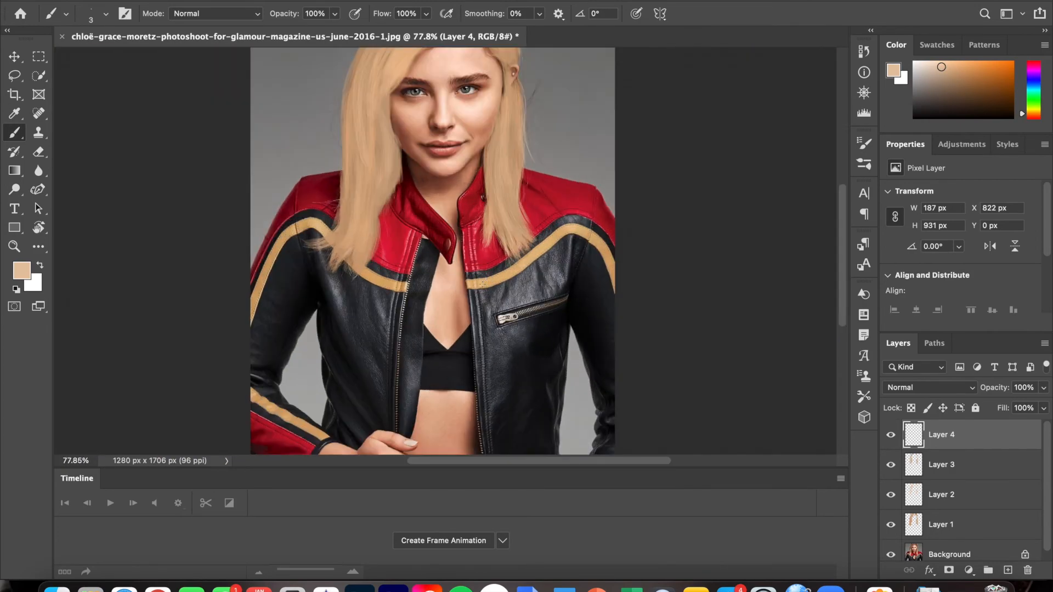
{"action": "scroll", "coordinate": [487, 279], "scroll_direction": "up", "scroll_amount": 3}
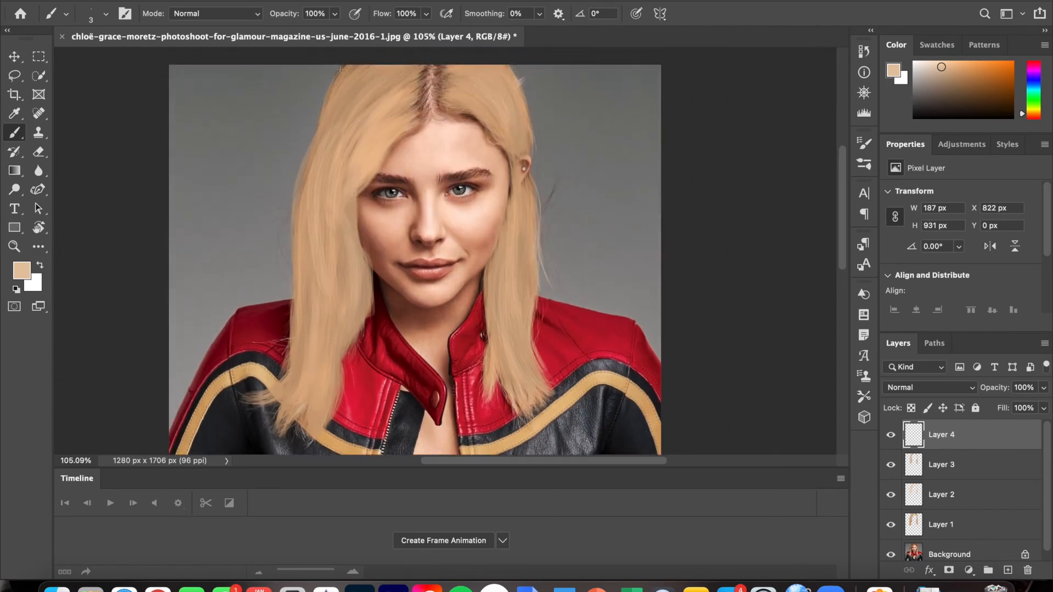
{"action": "left_click_drag", "start_coordinate": [373, 71], "coordinate": [313, 146]}
{"action": "left_click_drag", "start_coordinate": [329, 96], "coordinate": [302, 168]}
{"action": "mouse_move", "coordinate": [318, 126]}
{"action": "left_mouse_down"}
{"action": "mouse_move", "coordinate": [294, 214]}
{"action": "mouse_move", "coordinate": [290, 290]}
{"action": "left_mouse_up"}
{"action": "left_click_drag", "start_coordinate": [296, 249], "coordinate": [284, 351]}
{"action": "left_click_drag", "start_coordinate": [292, 192], "coordinate": [281, 258]}
{"action": "mouse_move", "coordinate": [281, 314]}
{"action": "left_mouse_down"}
{"action": "mouse_move", "coordinate": [271, 354]}
{"action": "mouse_move", "coordinate": [231, 397]}
{"action": "left_mouse_up"}
{"action": "mouse_move", "coordinate": [288, 405]}
{"action": "left_mouse_down"}
{"action": "mouse_move", "coordinate": [274, 426]}
{"action": "mouse_move", "coordinate": [304, 450]}
{"action": "left_mouse_up"}
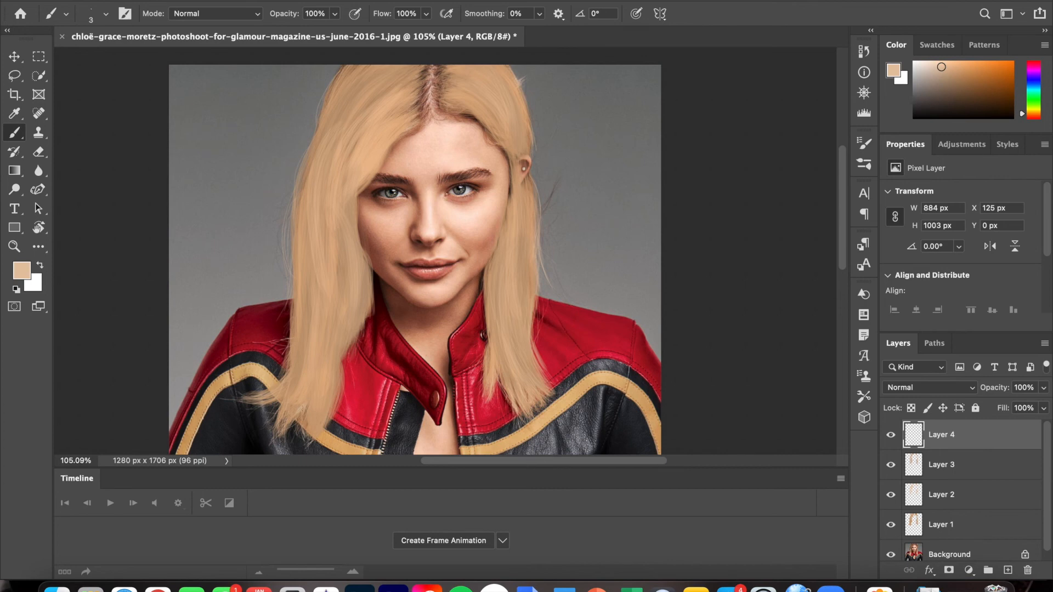
Paint short fine strands along the inner edge of the left-side hair, from the tips up past the jaw to the eyebrow.
{"action": "mouse_move", "coordinate": [344, 397]}
{"action": "left_mouse_down"}
{"action": "mouse_move", "coordinate": [335, 417]}
{"action": "mouse_move", "coordinate": [342, 411]}
{"action": "left_mouse_up"}
{"action": "left_click_drag", "start_coordinate": [351, 358], "coordinate": [344, 378]}
{"action": "left_click_drag", "start_coordinate": [374, 279], "coordinate": [379, 299]}
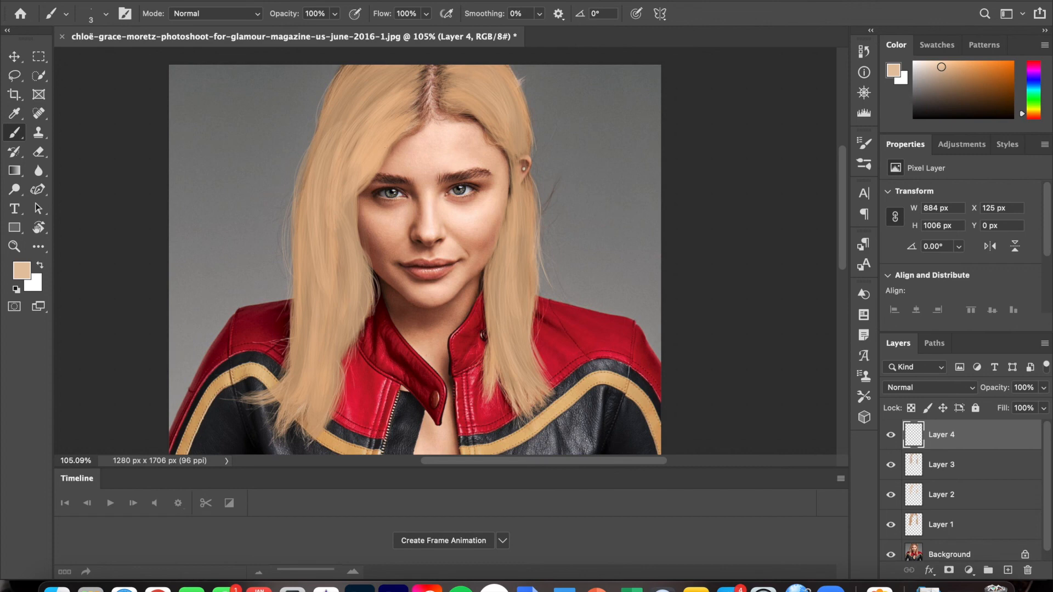
{"action": "left_click_drag", "start_coordinate": [372, 185], "coordinate": [359, 200]}
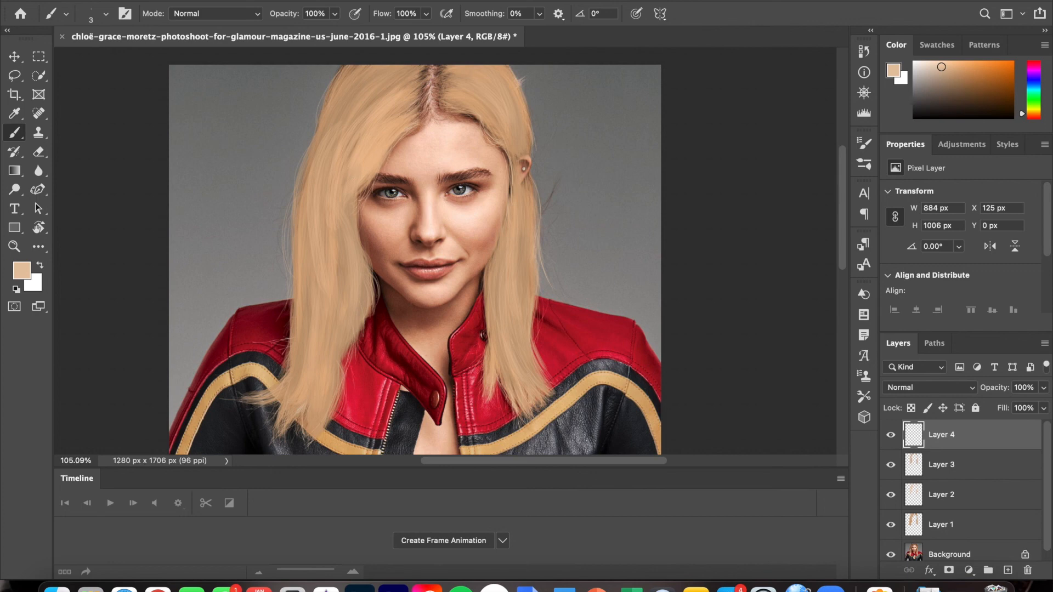
Add a few stray strands to the outer edge of the left-side hair just above and over the shoulder.
{"action": "left_click_drag", "start_coordinate": [293, 184], "coordinate": [290, 238]}
{"action": "key", "text": "super+alt+z"}
{"action": "mouse_move", "coordinate": [291, 279]}
{"action": "left_mouse_down"}
{"action": "mouse_move", "coordinate": [286, 334]}
{"action": "mouse_move", "coordinate": [288, 324]}
{"action": "left_mouse_up"}
{"action": "left_click_drag", "start_coordinate": [268, 342], "coordinate": [289, 331]}
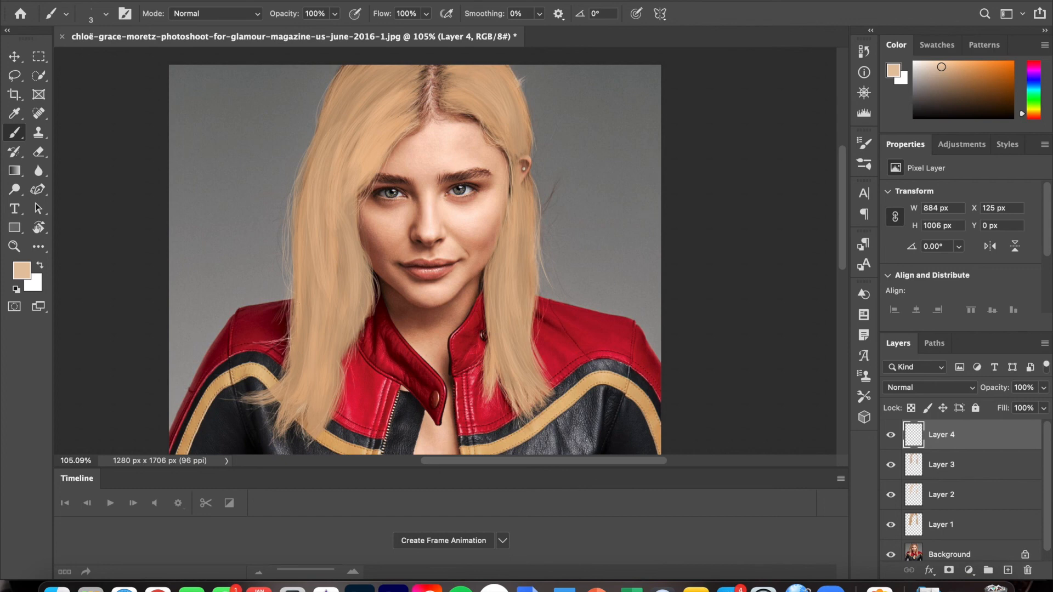
{"action": "scroll", "coordinate": [302, 298], "scroll_direction": "down", "scroll_amount": 5}
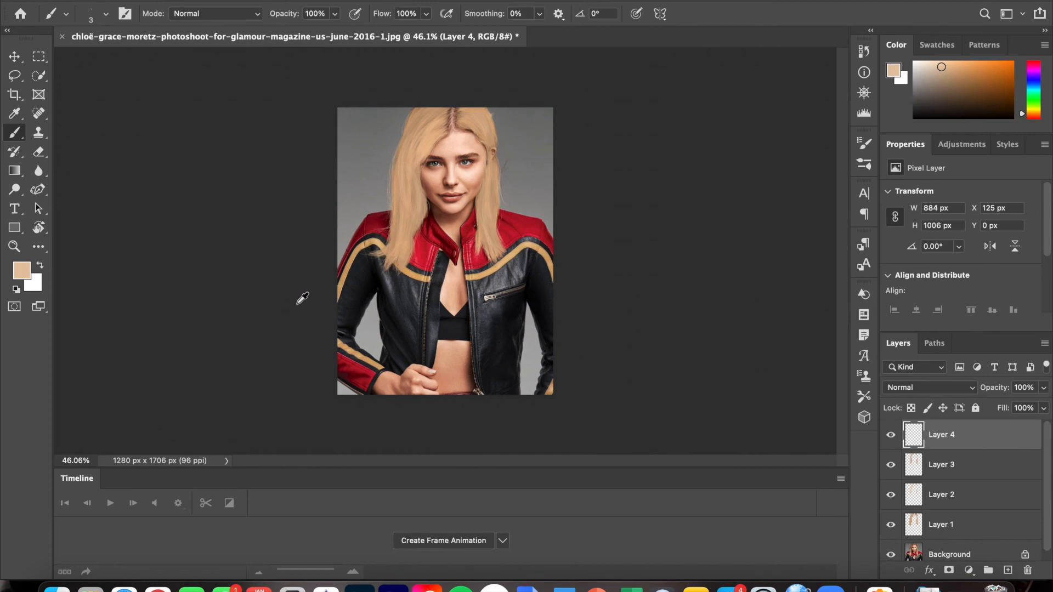